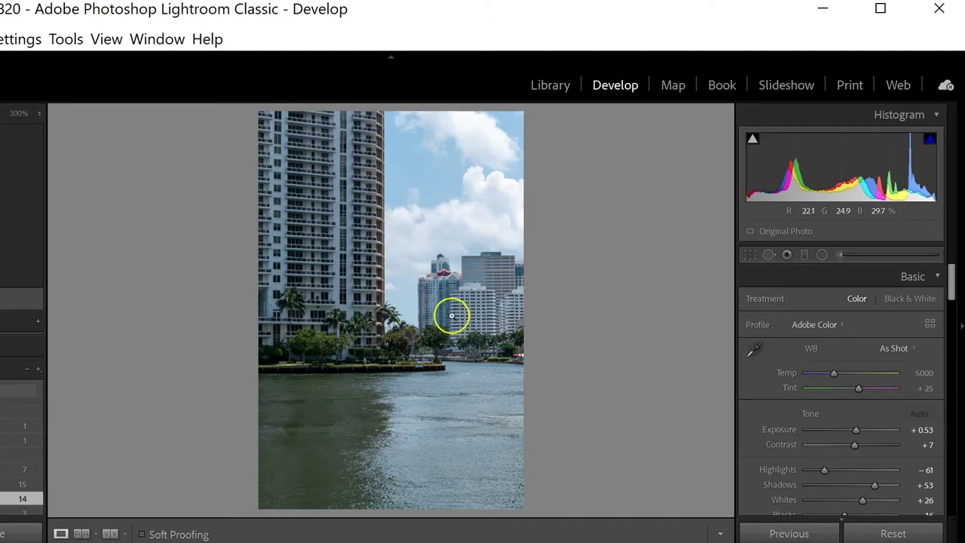
- Examine the high-rise balconies, the clouds and the distant skyline of the portrait waterfront photo at close zoom
click(370, 240)
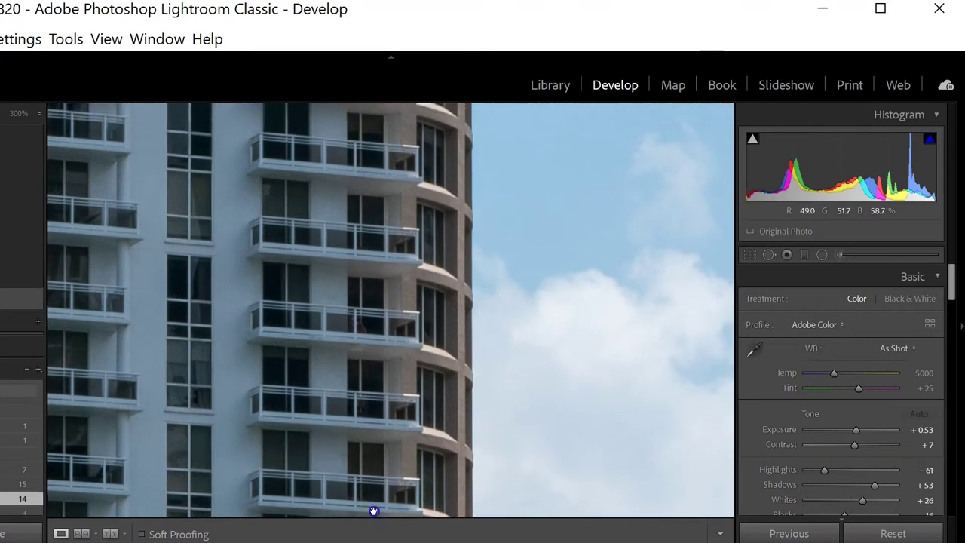
drag(420, 222, 431, 446)
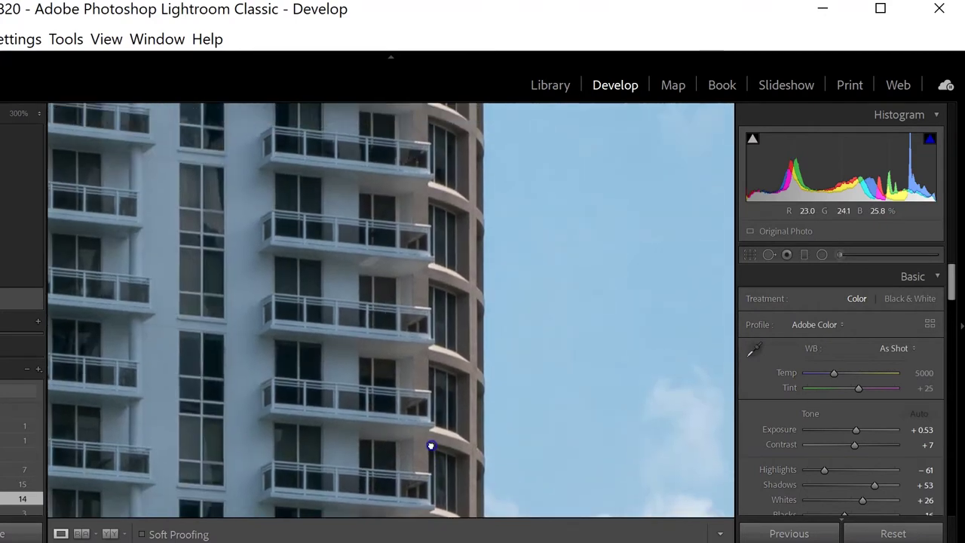
drag(487, 282, 221, 258)
drag(446, 340, 251, 108)
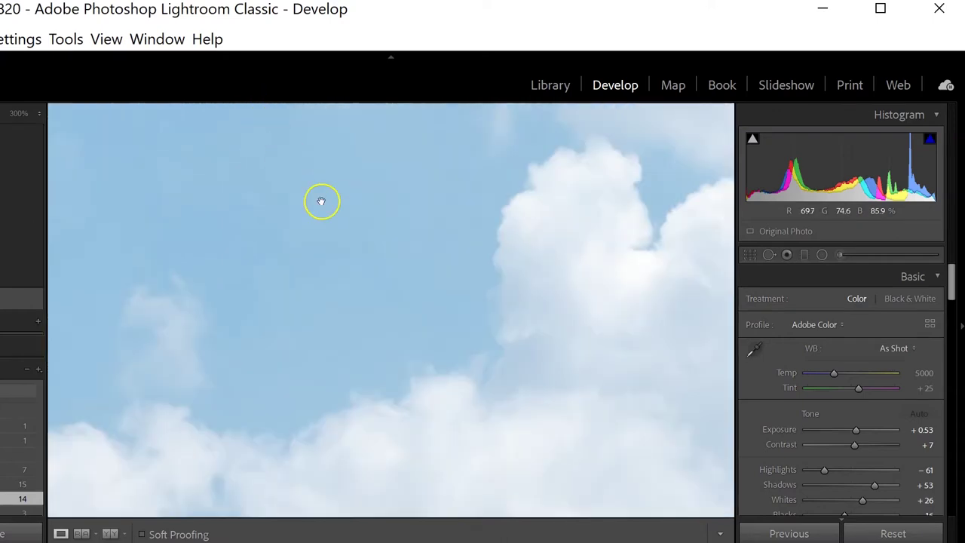
drag(446, 416, 351, 200)
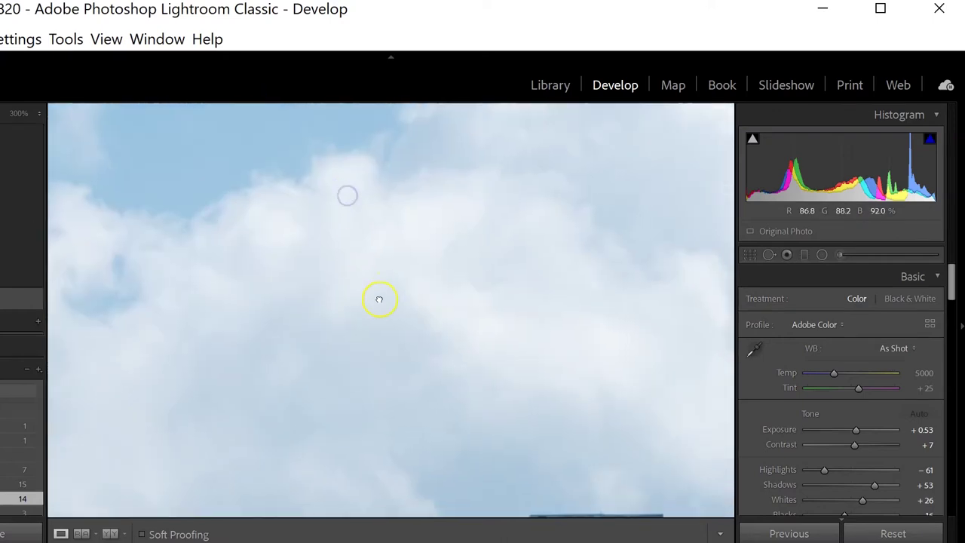
drag(377, 297, 355, 54)
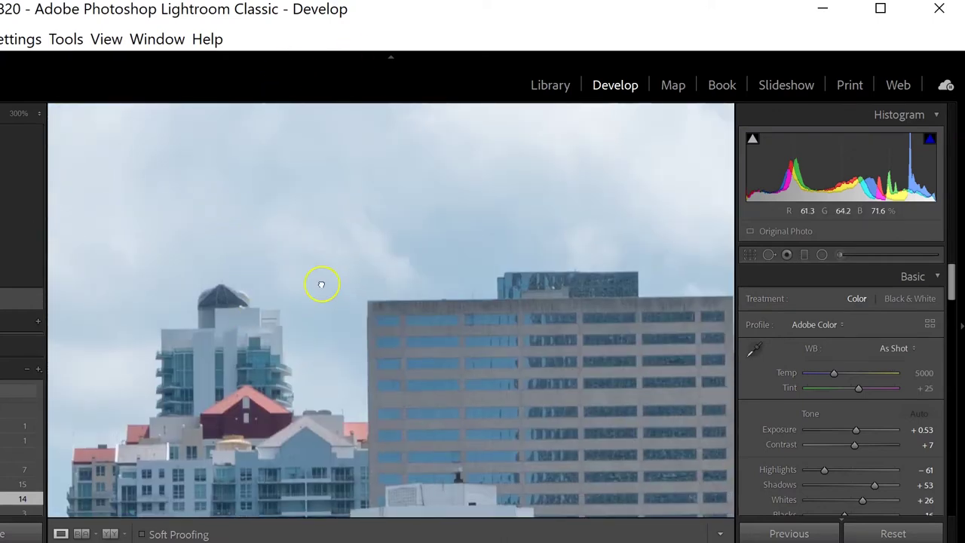
drag(321, 285, 430, 242)
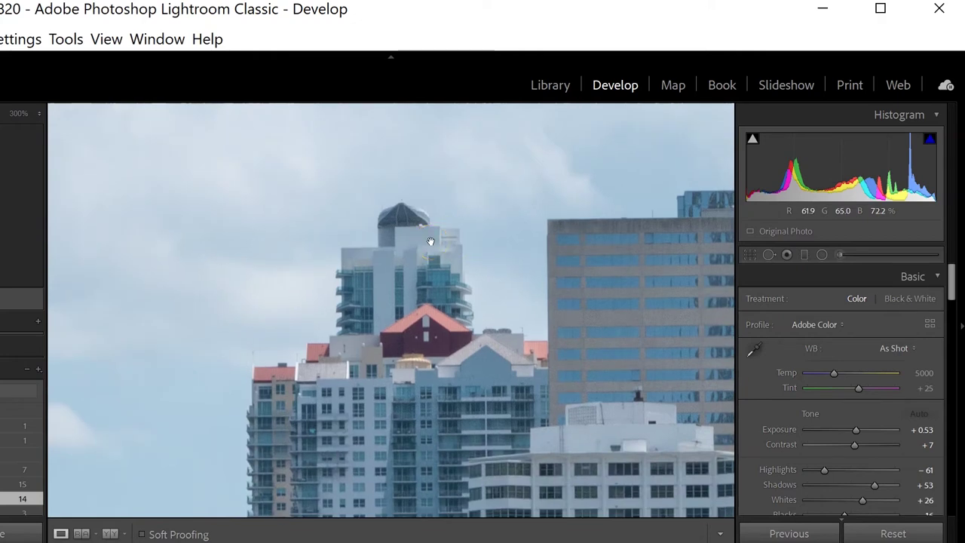
drag(431, 241, 652, 174)
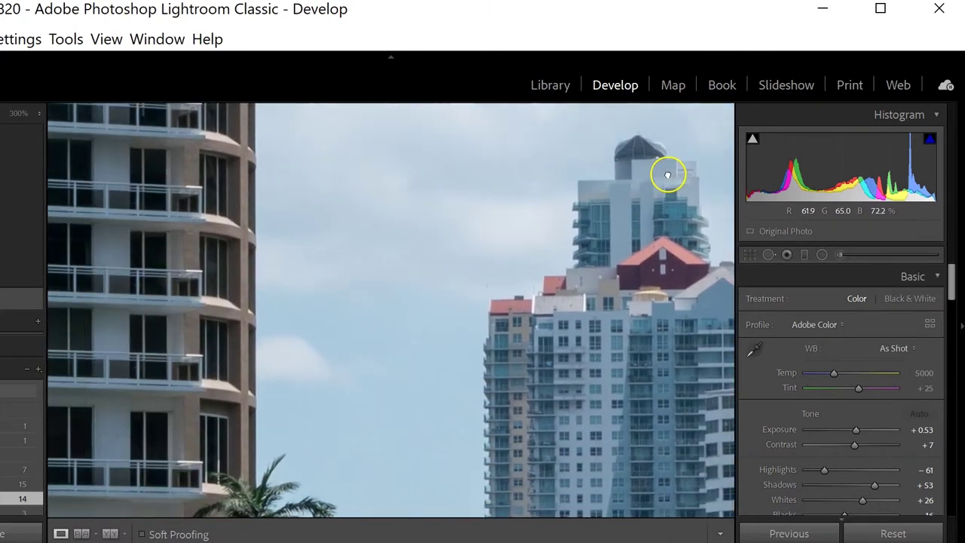
click(480, 254)
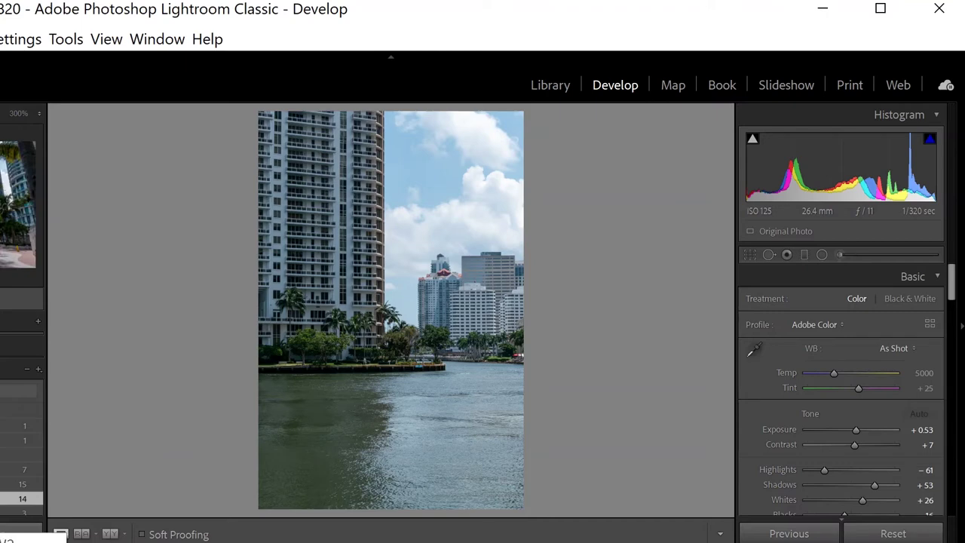
- Advance to the landscape photo of the riverfront skyscrapers and palms and inspect its details up close
key(Right)
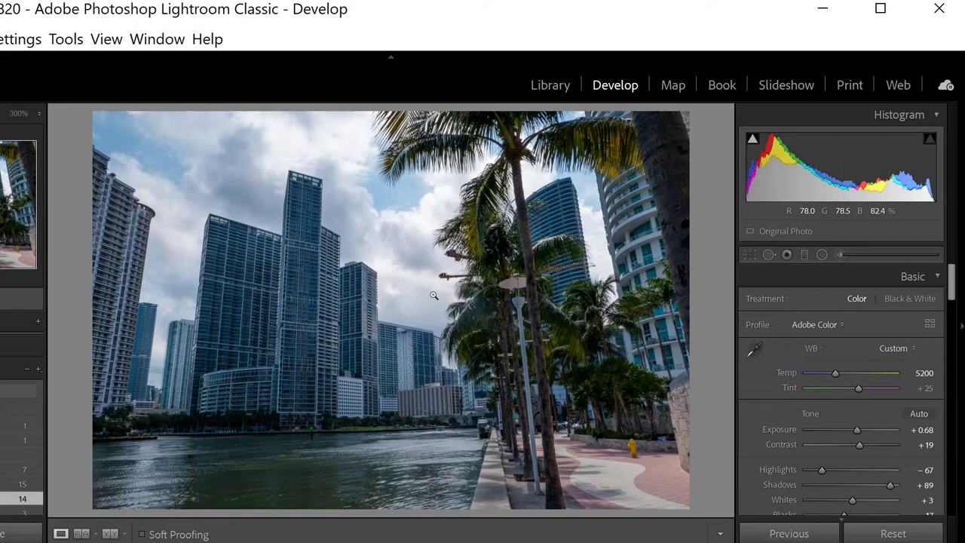
drag(433, 234, 615, 395)
click(248, 352)
drag(352, 280, 385, 445)
drag(357, 276, 342, 377)
click(343, 377)
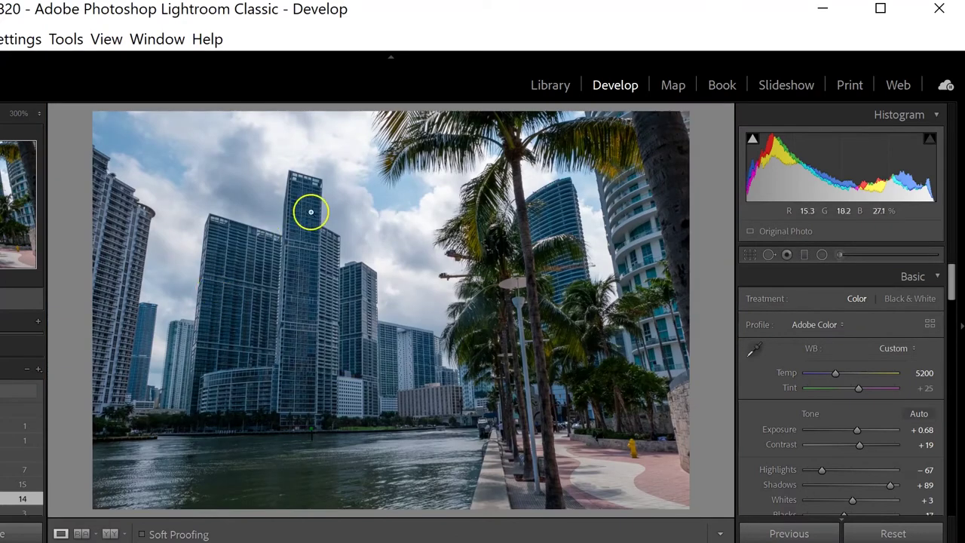
- Advance to the stormy seascape photo and inspect the lightning bolts and their reflection on the water up close
key(Right)
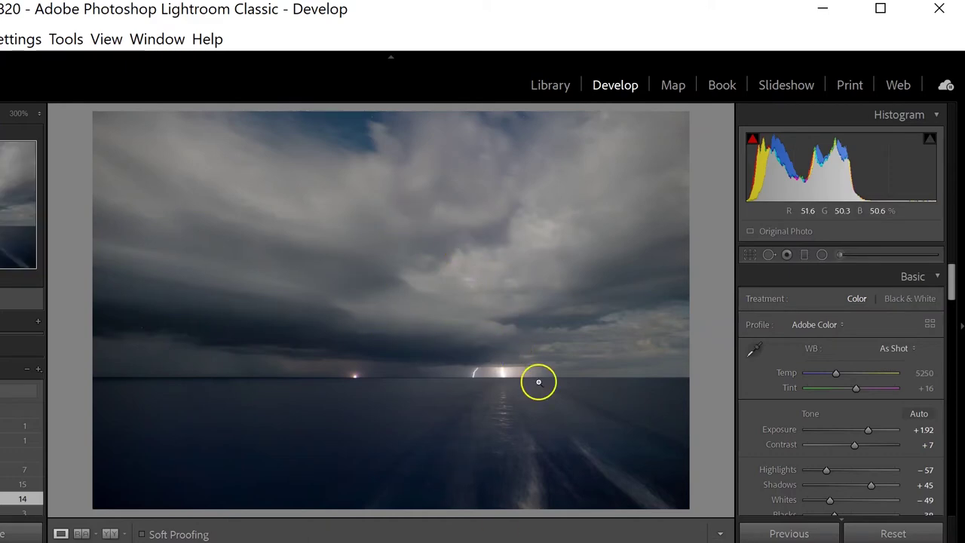
right_click(470, 340)
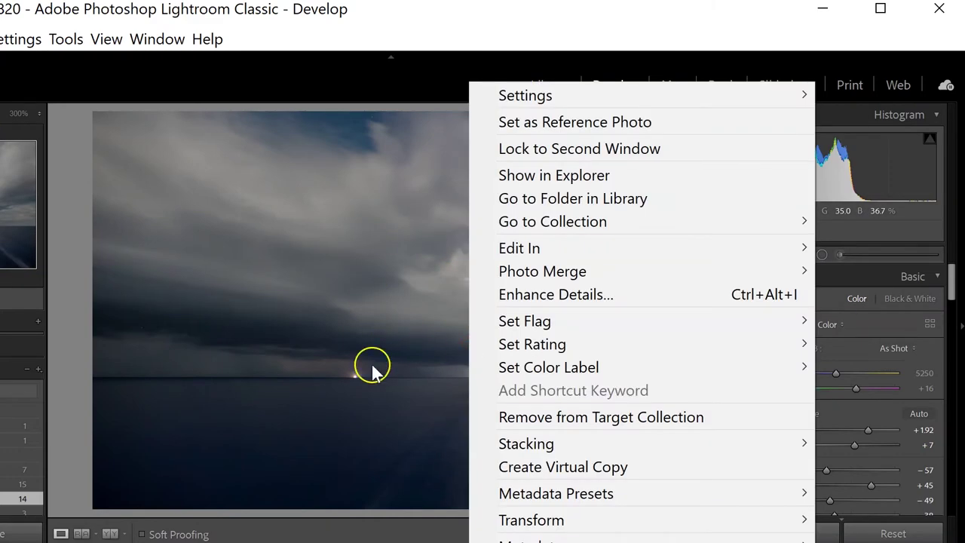
click(337, 377)
drag(478, 343, 60, 400)
drag(502, 384, 259, 308)
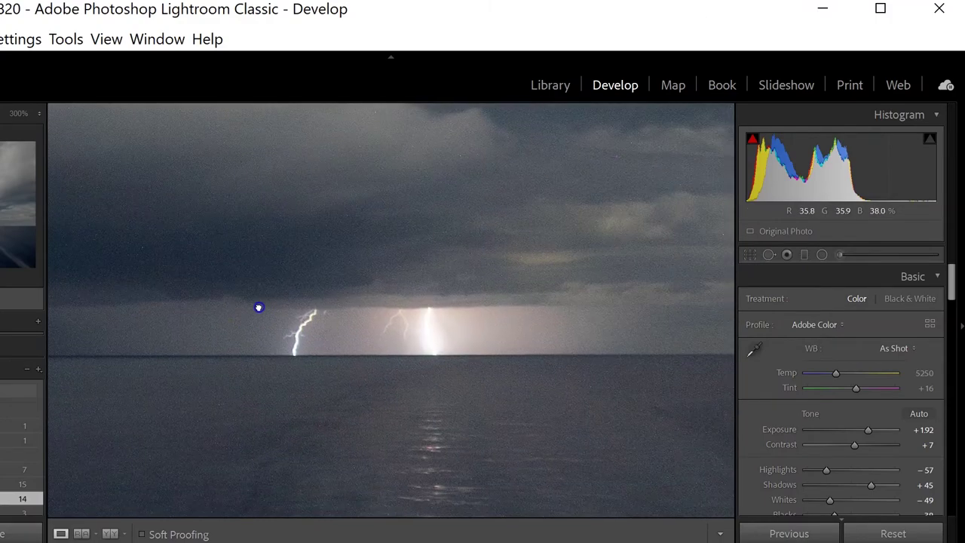
drag(379, 418, 355, 209)
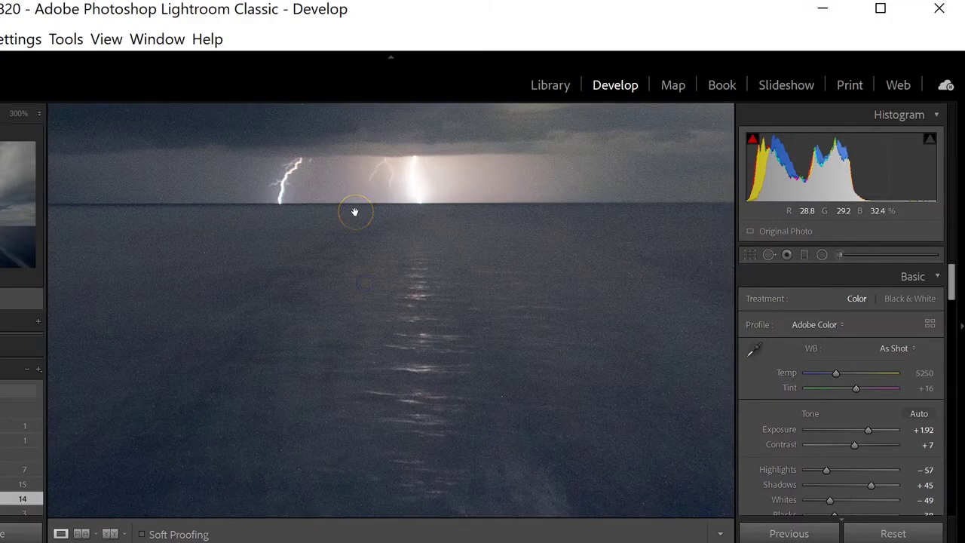
click(356, 212)
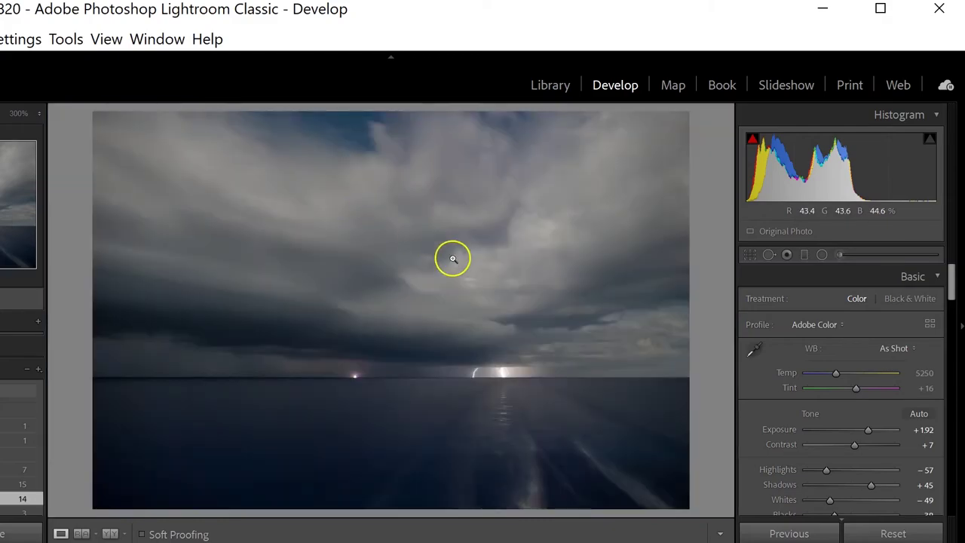
- Examine the storm clouds and the lightning along the horizon for fine detail, alternating between close-up and full view
click(498, 304)
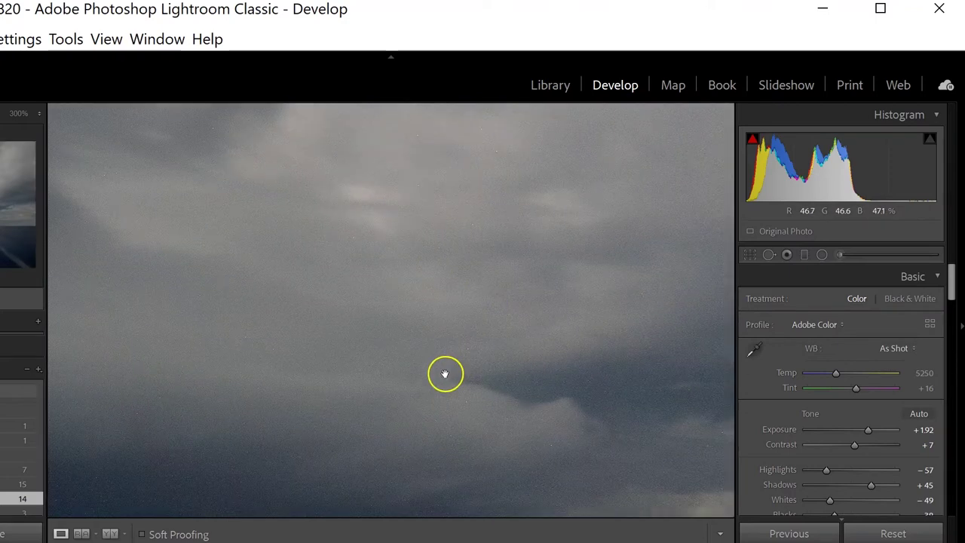
drag(444, 375, 417, 276)
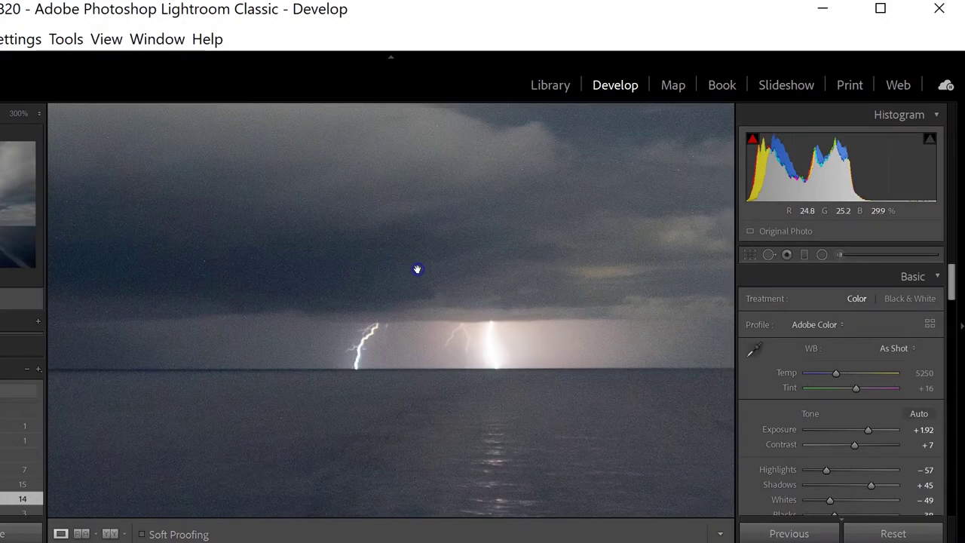
click(378, 350)
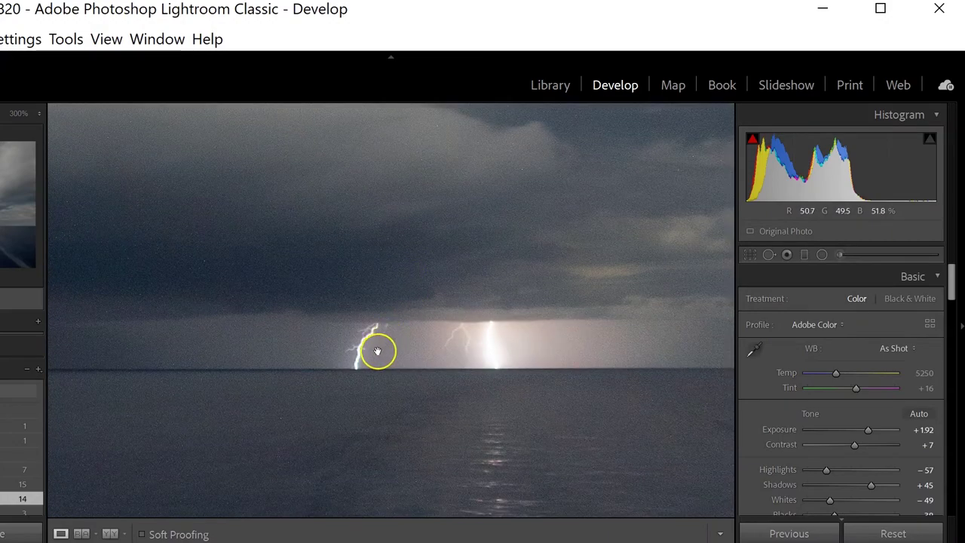
drag(377, 351, 419, 330)
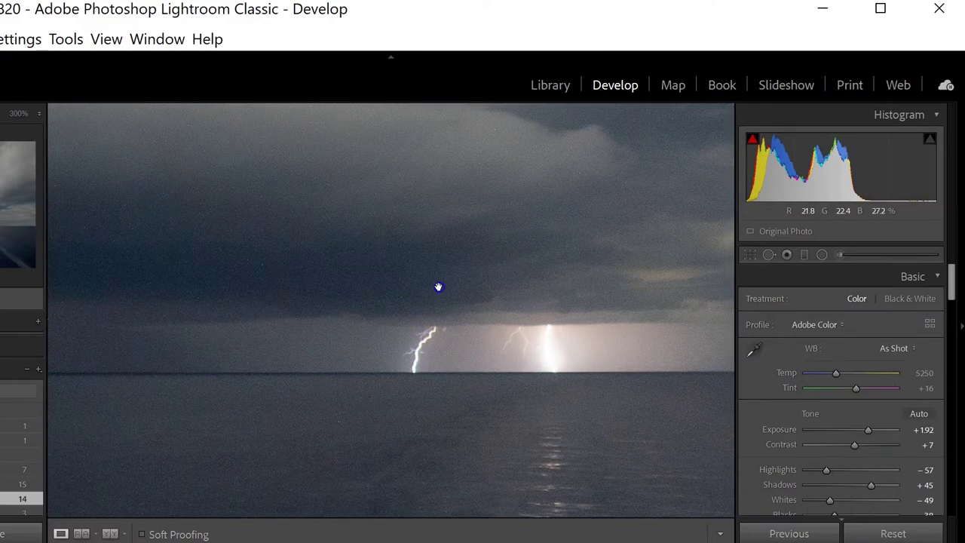
key(z)
click(349, 162)
click(540, 210)
click(456, 315)
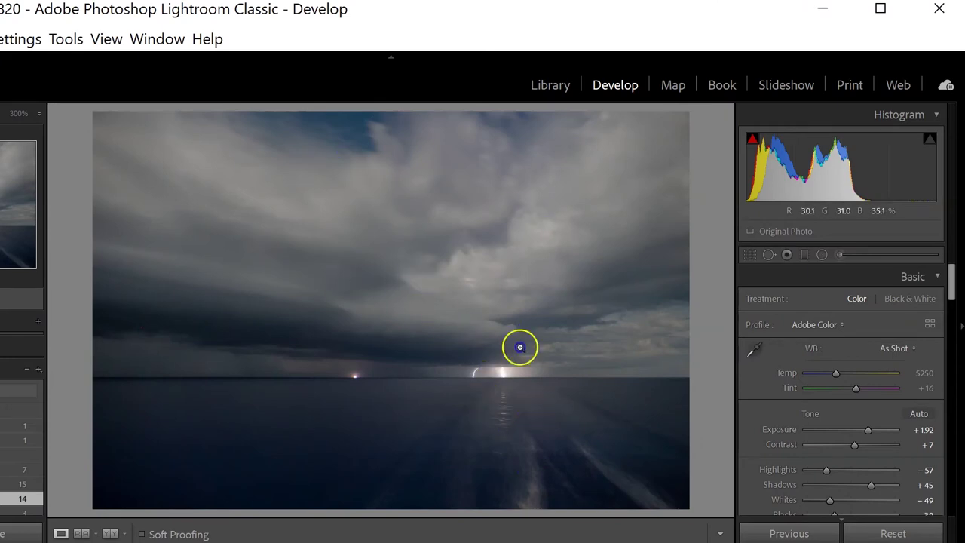
click(509, 379)
click(517, 430)
click(504, 389)
click(482, 349)
click(343, 301)
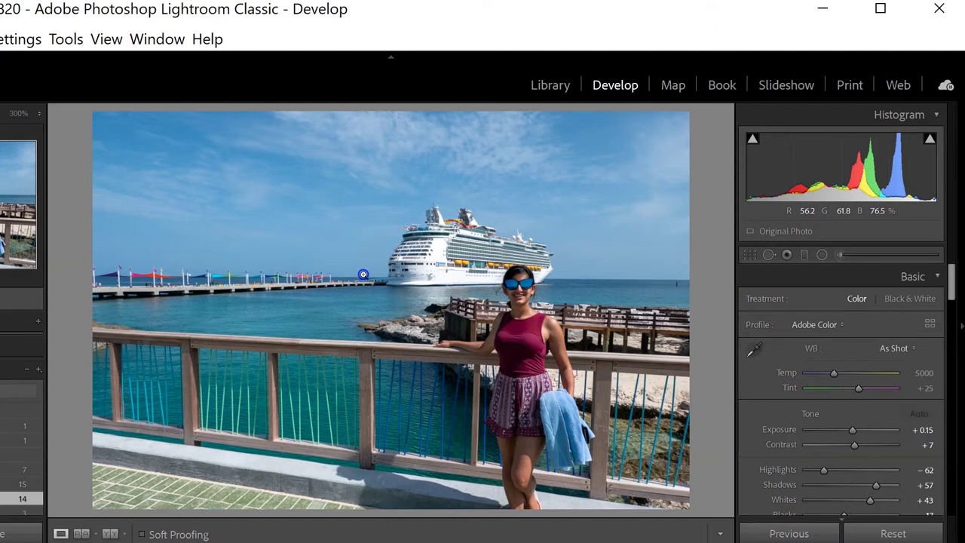
- Zoom in on the woman's face and the cruise ship behind her, and return to the full view
click(513, 296)
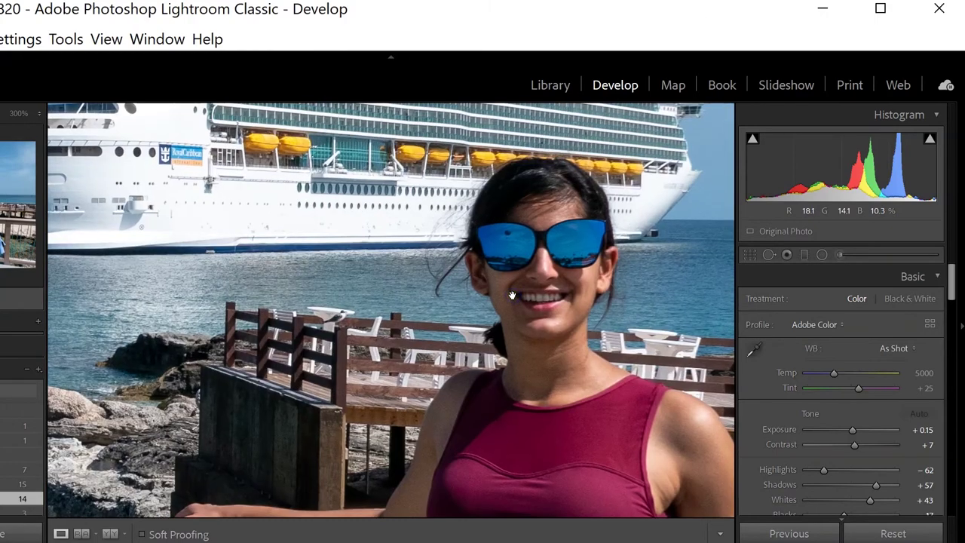
drag(405, 236, 532, 424)
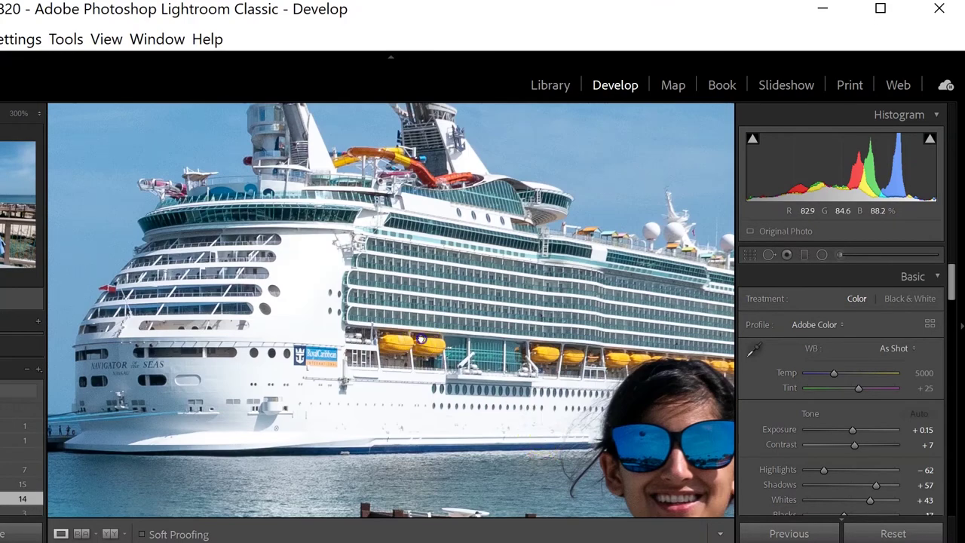
click(421, 338)
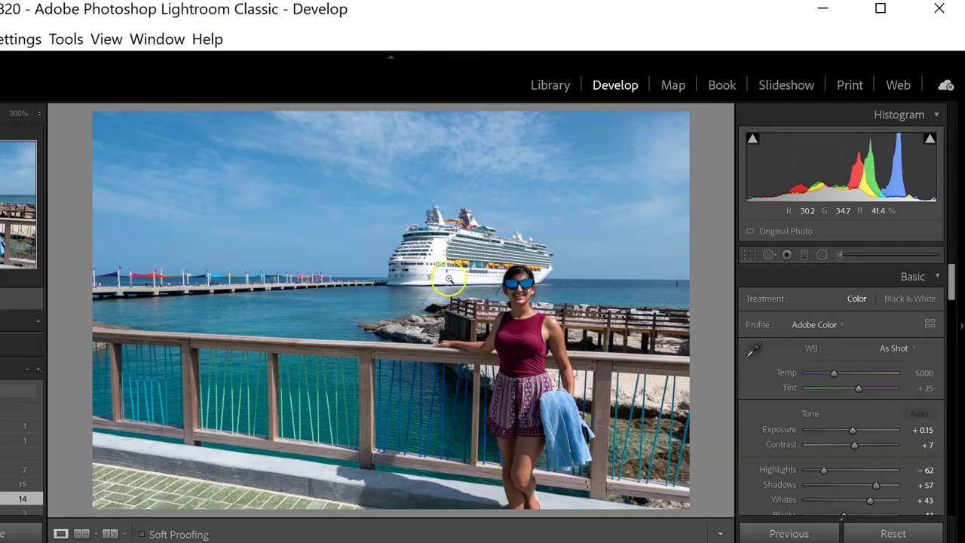
- Advance past the palm beach photo to the lighthouse seascape and inspect the white lighthouse at close zoom
key(Right)
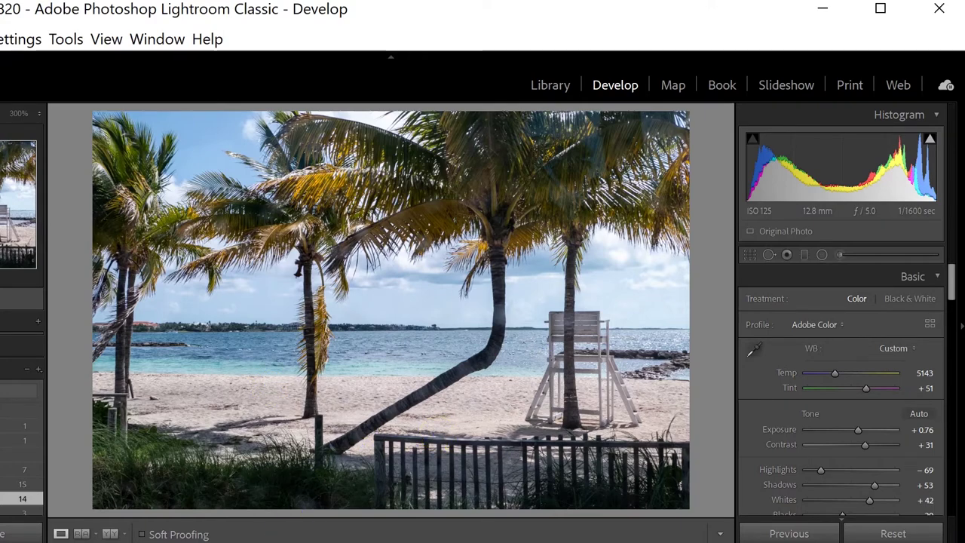
key(Right)
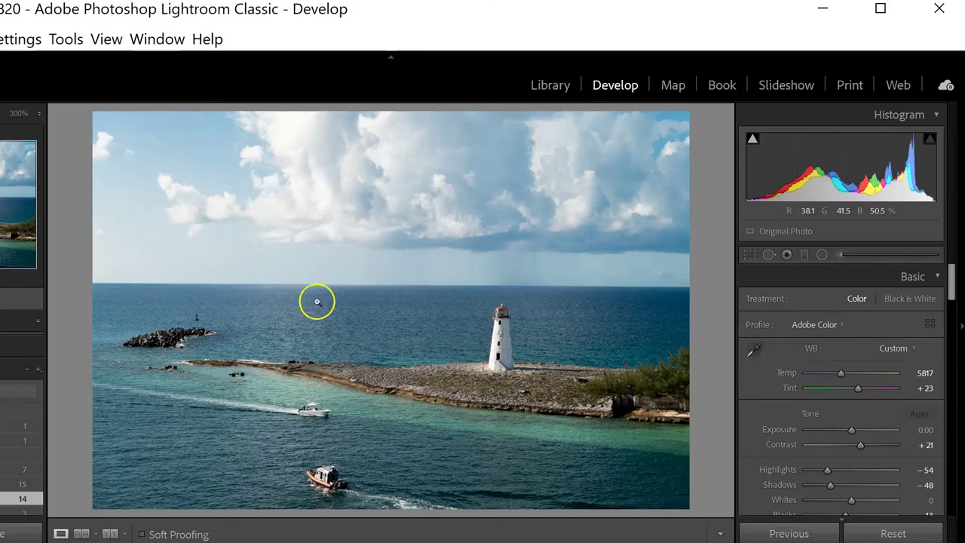
click(521, 341)
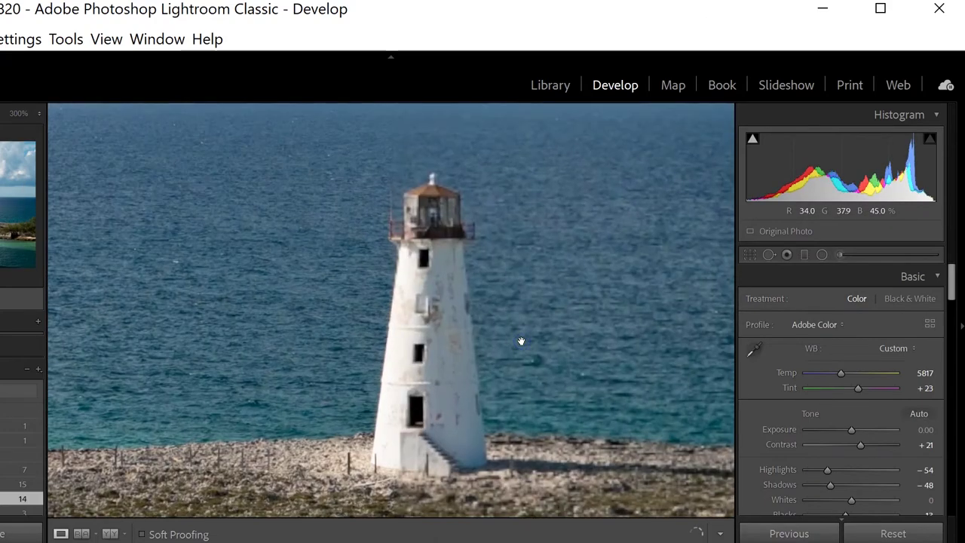
drag(389, 390, 468, 370)
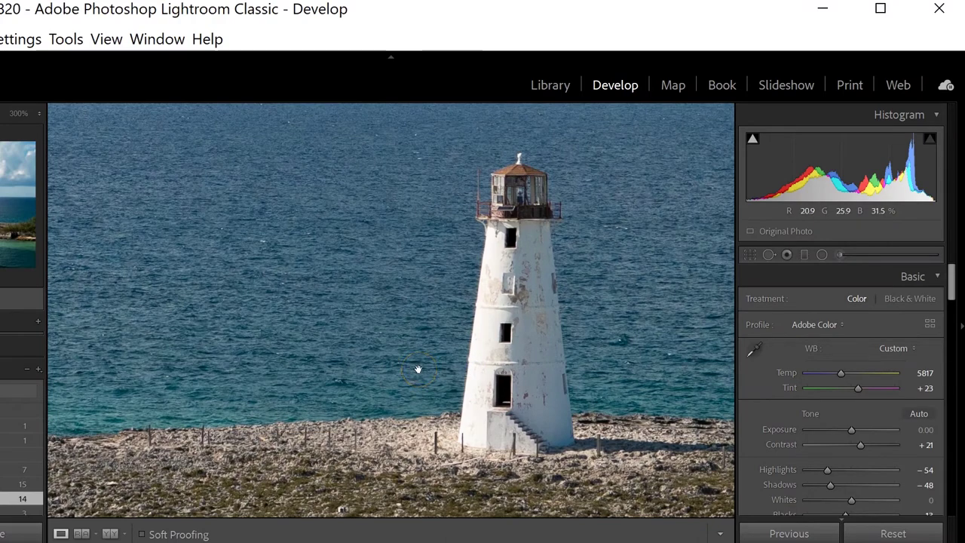
click(349, 328)
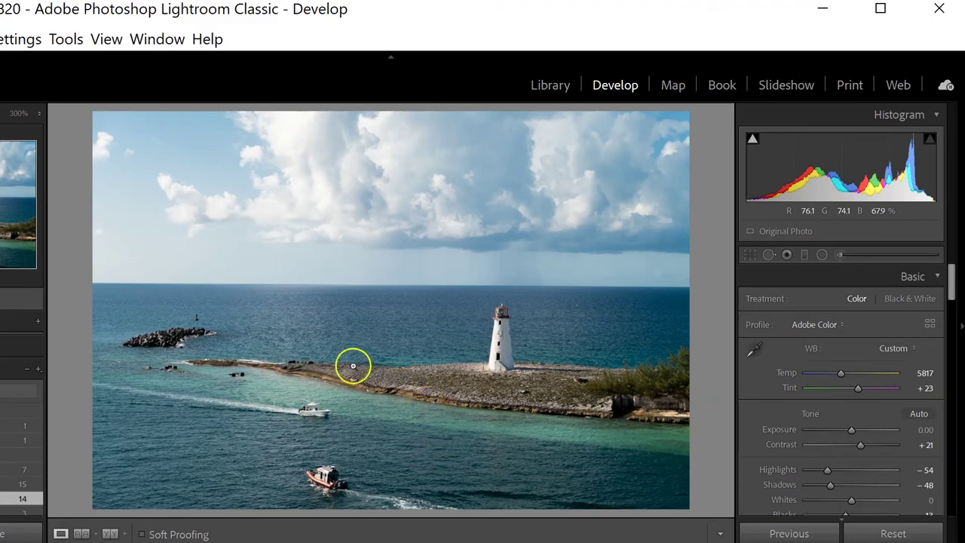
- Inspect the breakwater rocks with the buoy and the white motorboat near the shore at close zoom
click(165, 324)
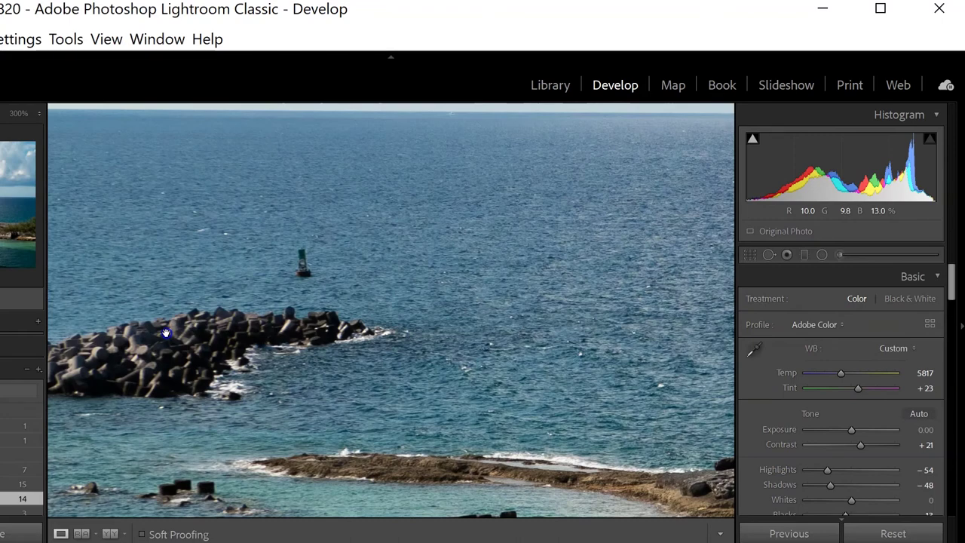
drag(169, 336, 357, 354)
click(417, 293)
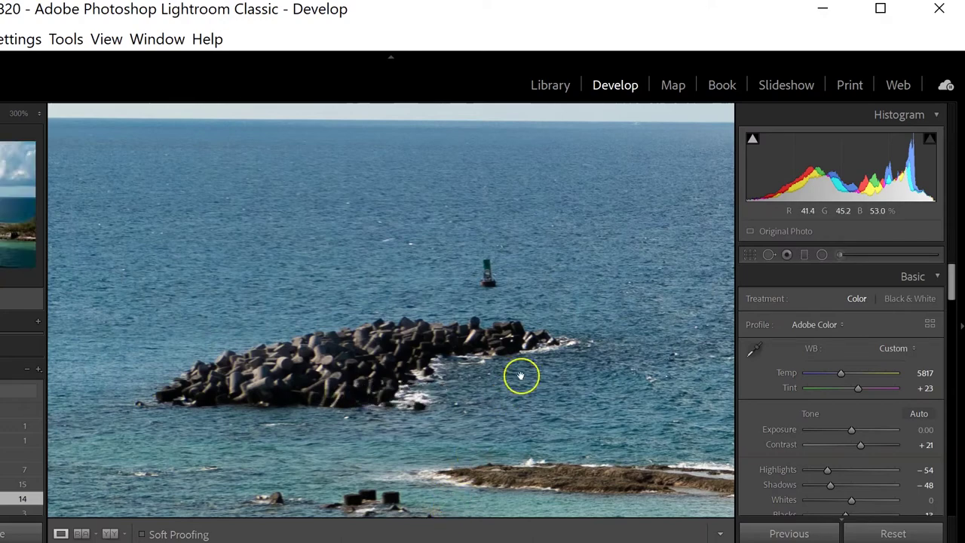
click(549, 323)
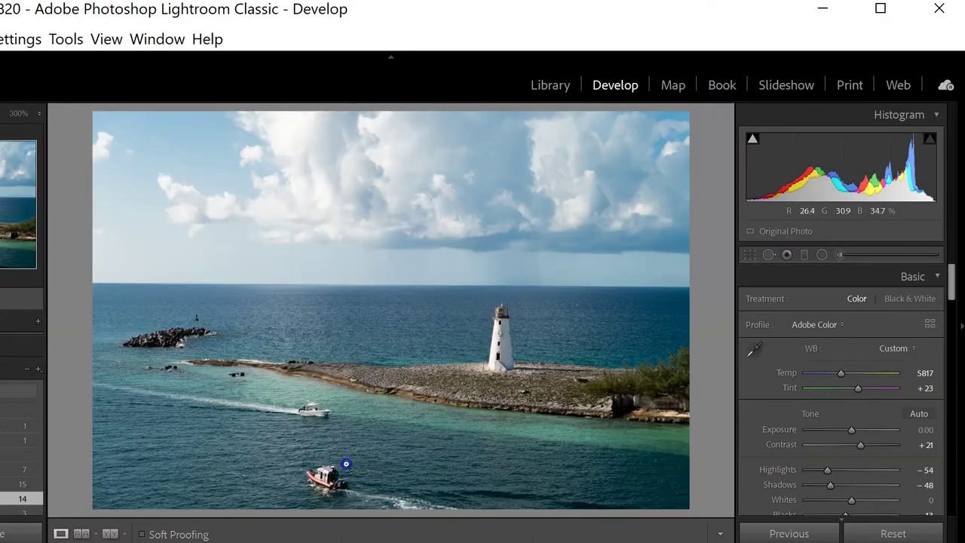
click(317, 421)
drag(280, 402, 446, 403)
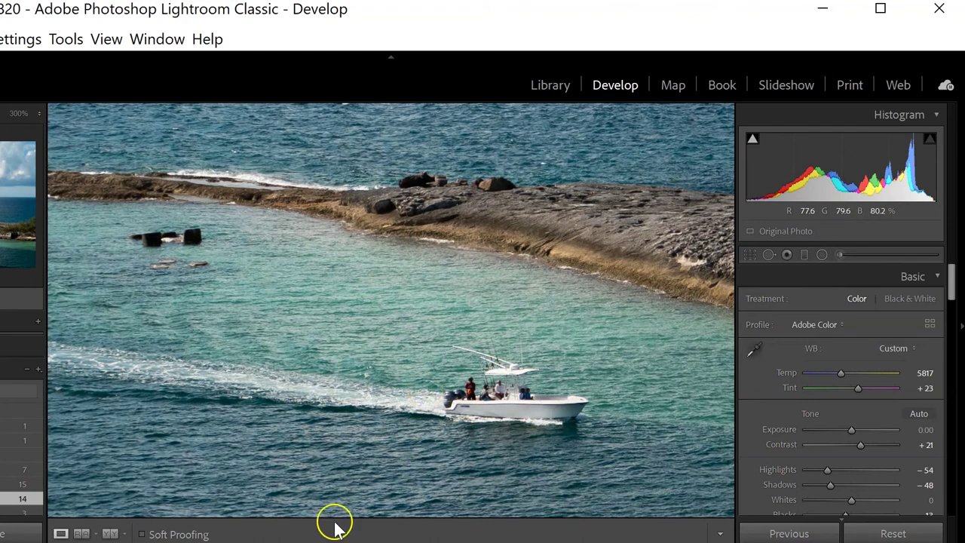
- Advance to the next coastal photo and zoom in on the lighthouse with the red lantern room
key(Right)
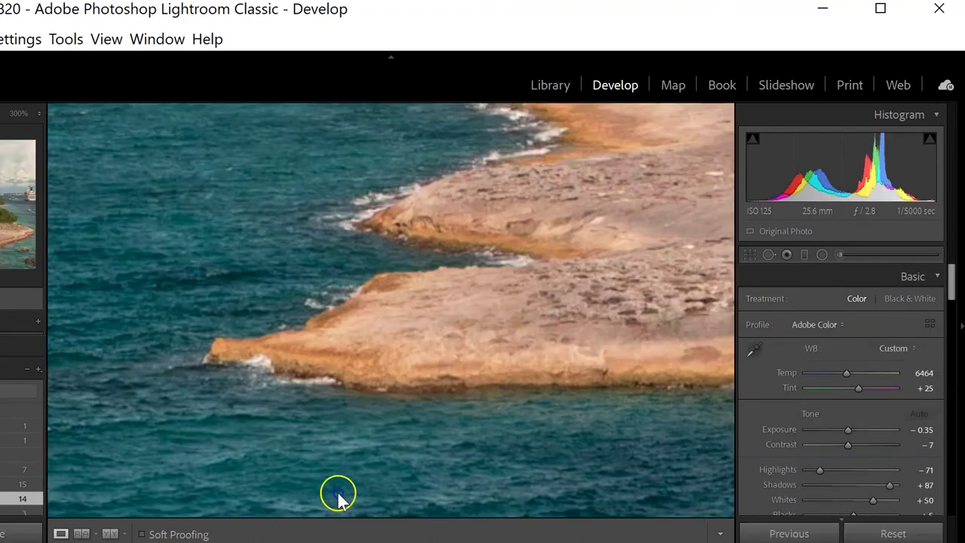
click(430, 280)
click(480, 328)
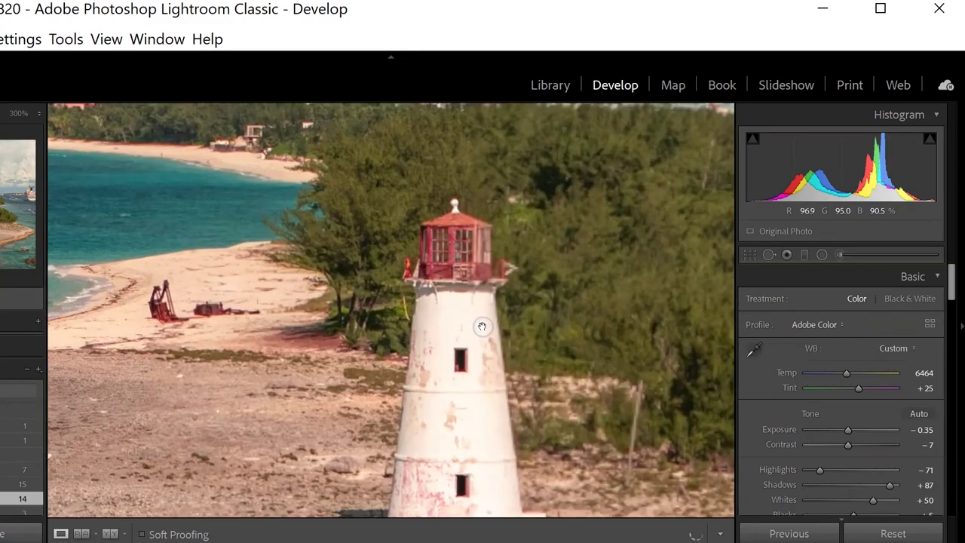
- Inspect the lighthouse's full tower, and magnify its red lantern room further before returning to the 300% view
drag(448, 361, 431, 269)
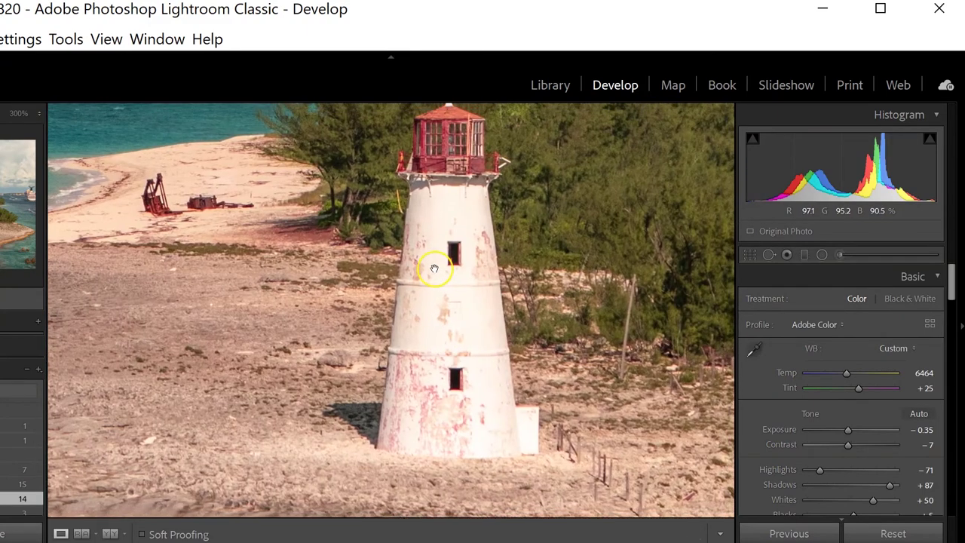
drag(375, 299, 359, 276)
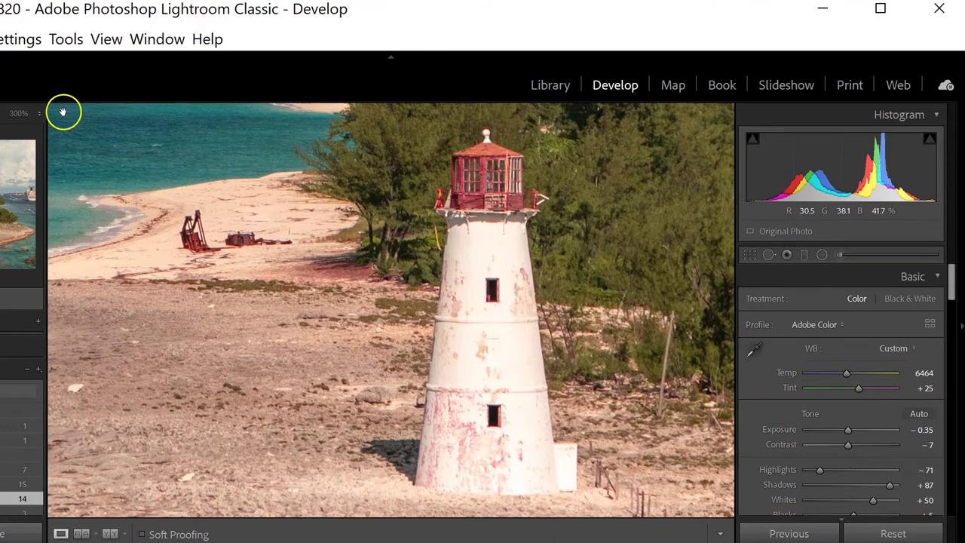
click(19, 115)
drag(562, 226, 446, 457)
drag(498, 146, 480, 394)
click(555, 140)
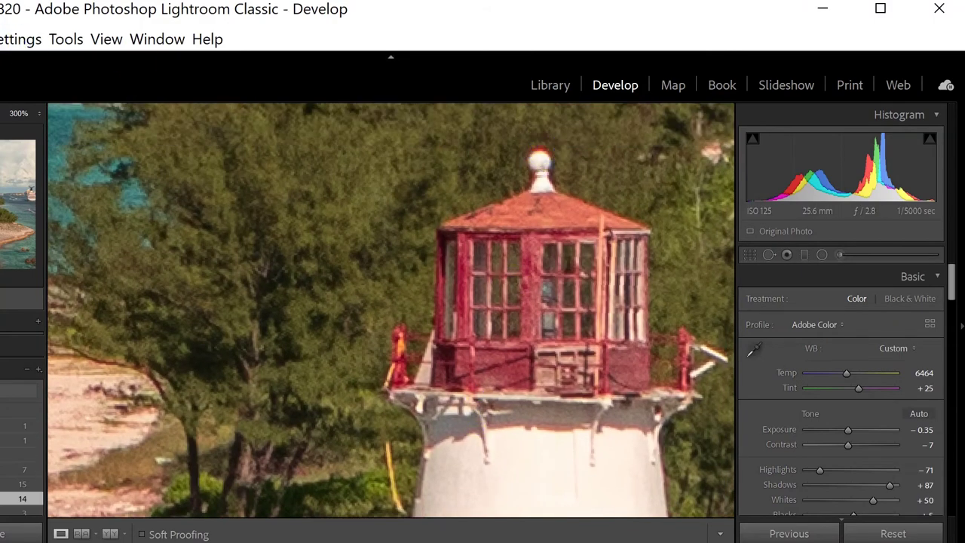
key(z)
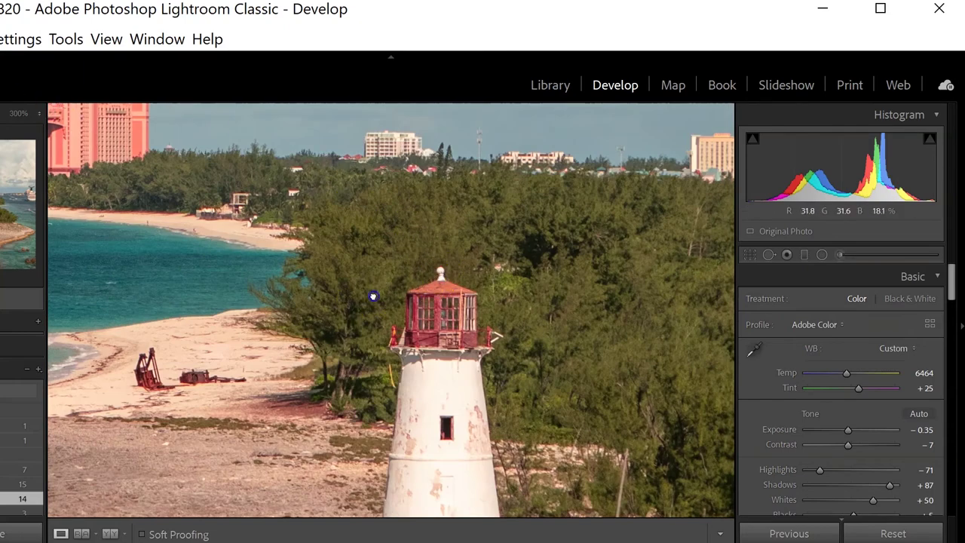
- Examine the pink hotel towers across the bay at close zoom
drag(372, 297, 515, 319)
drag(318, 285, 536, 376)
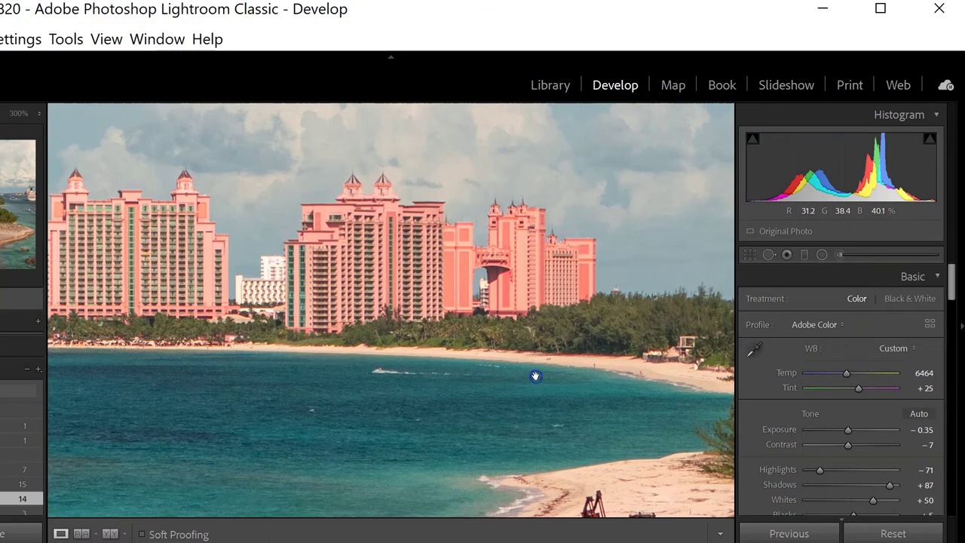
drag(379, 329, 522, 297)
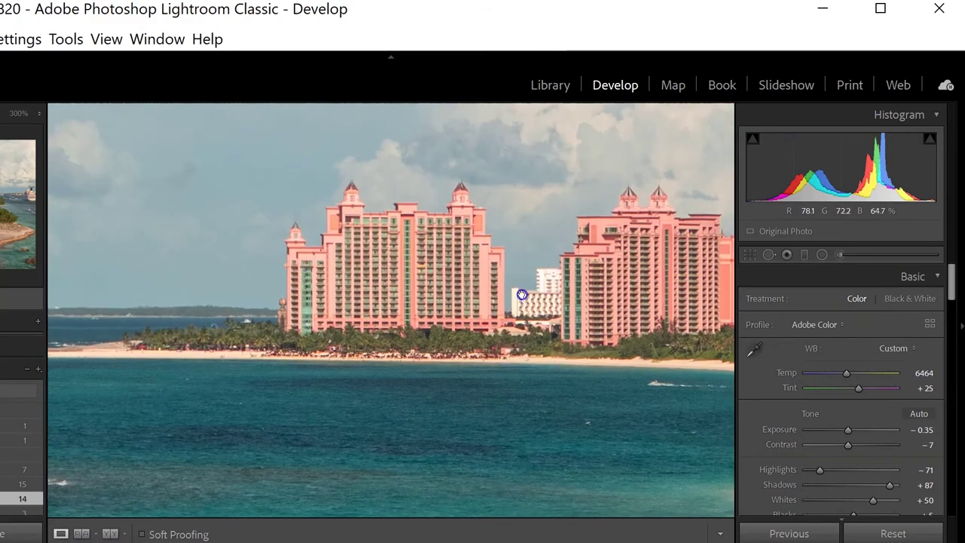
drag(502, 334, 346, 304)
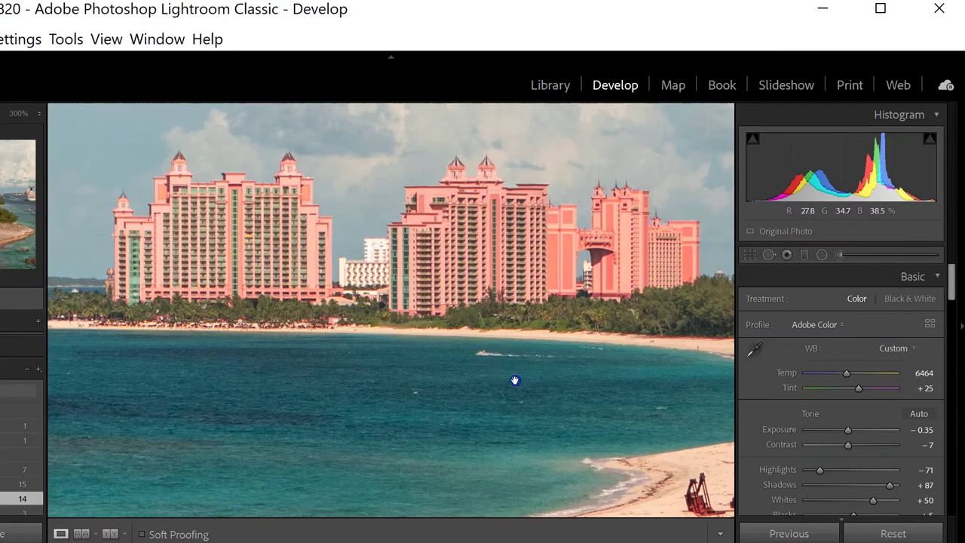
- Inspect the sandy beach with the rusty machinery at close zoom, and return to the full photo
drag(515, 380, 435, 269)
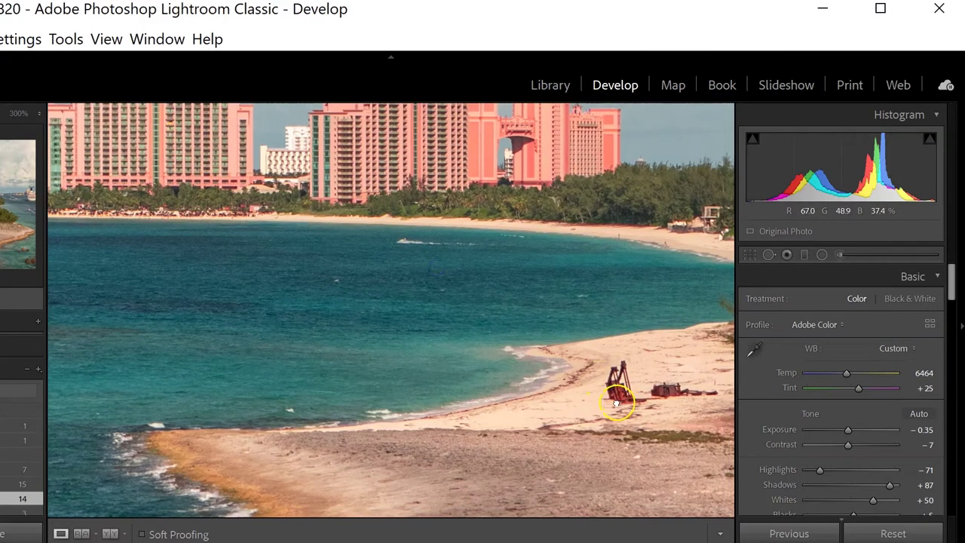
drag(598, 380, 408, 292)
scroll(408, 293, up, 3)
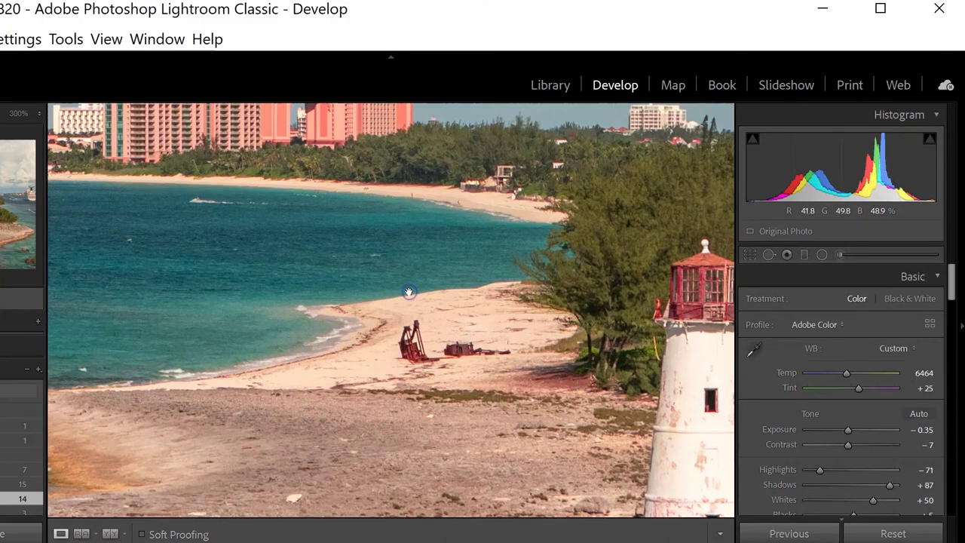
click(408, 293)
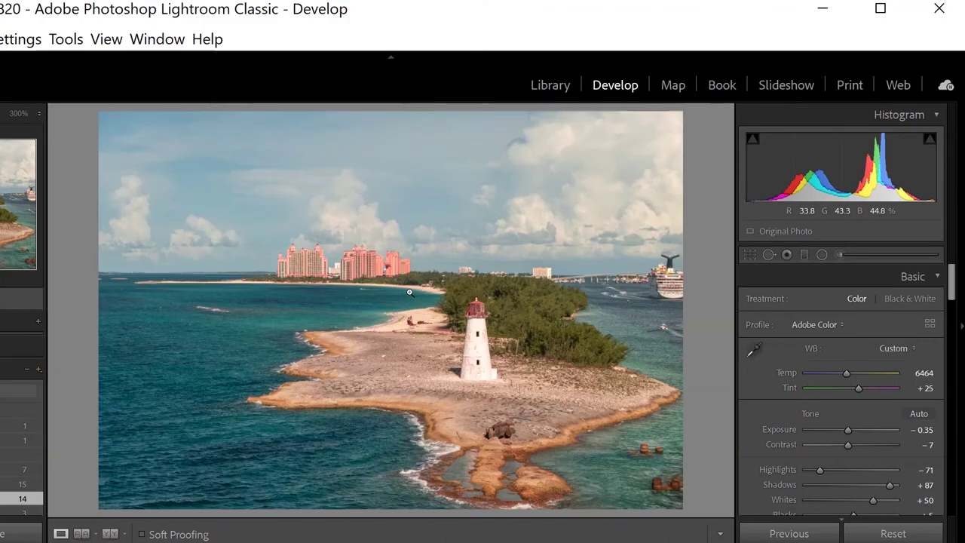
- Zoom in on the rocky shoreline, examine the ground up to the lighthouse and trees, and return to the full photo
click(558, 460)
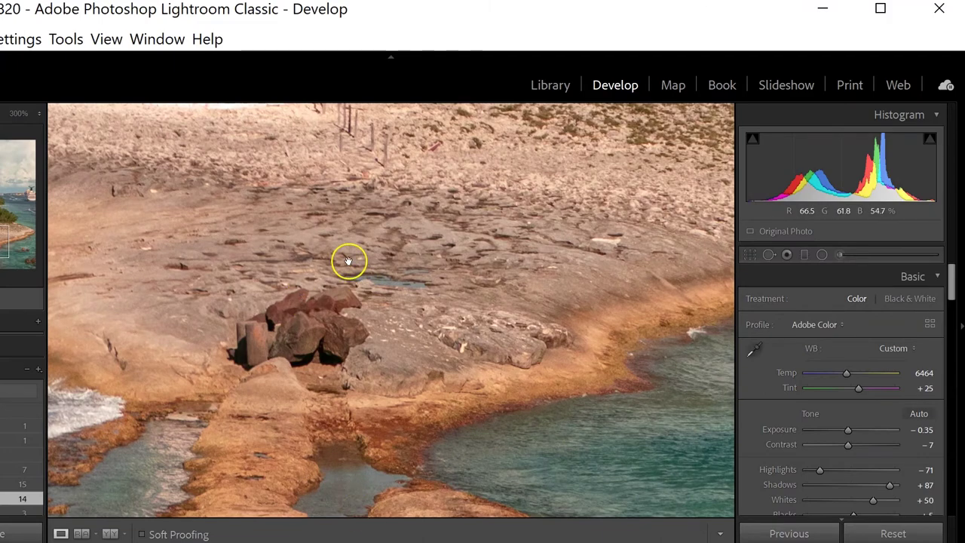
click(320, 221)
click(383, 427)
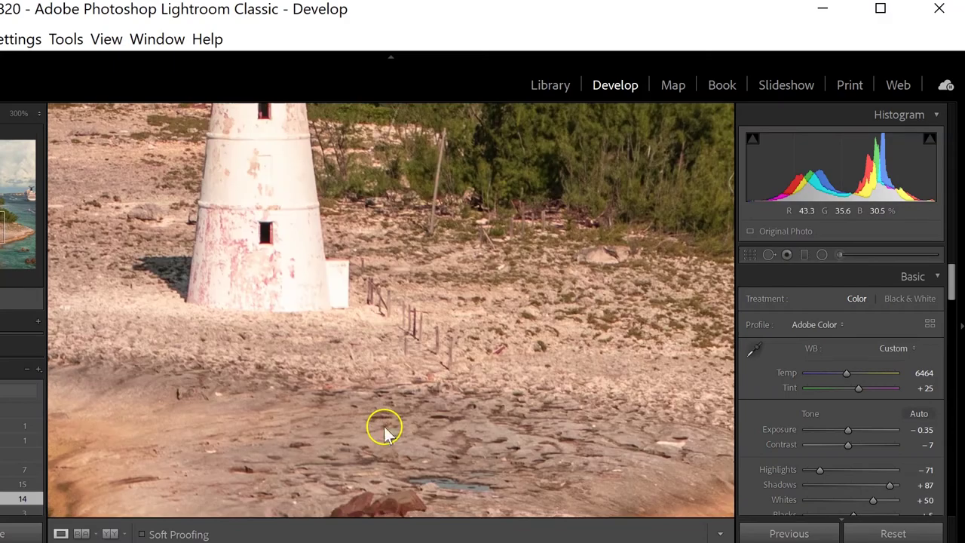
click(315, 194)
click(403, 477)
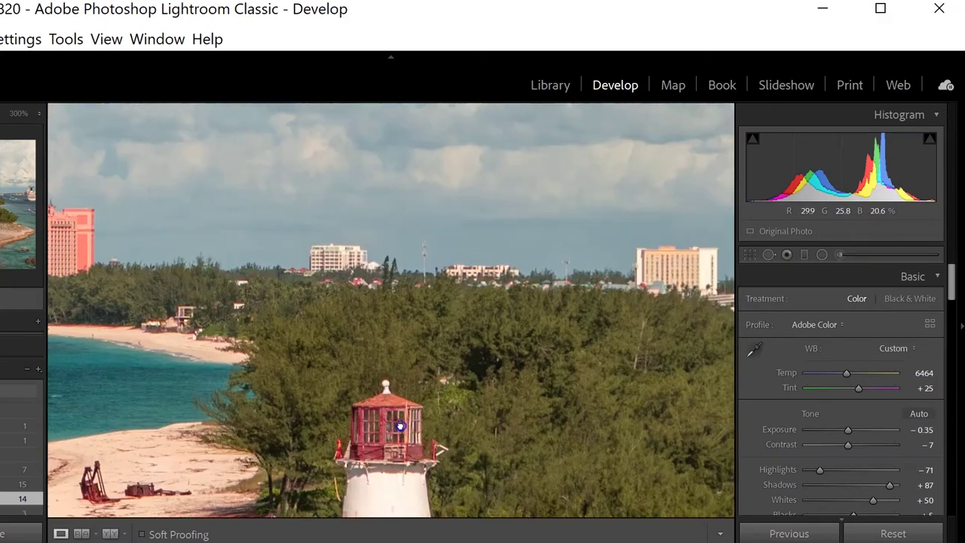
drag(356, 280, 401, 427)
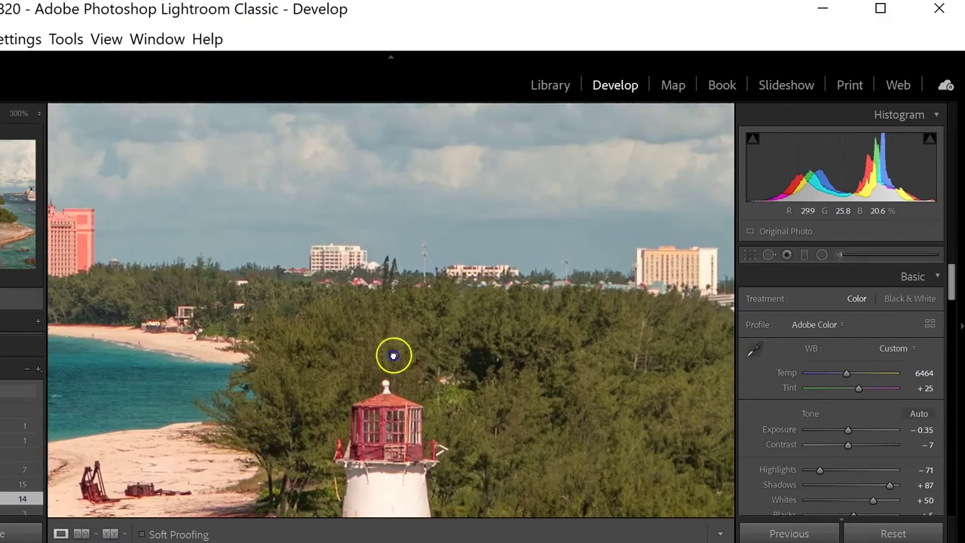
drag(392, 355, 357, 160)
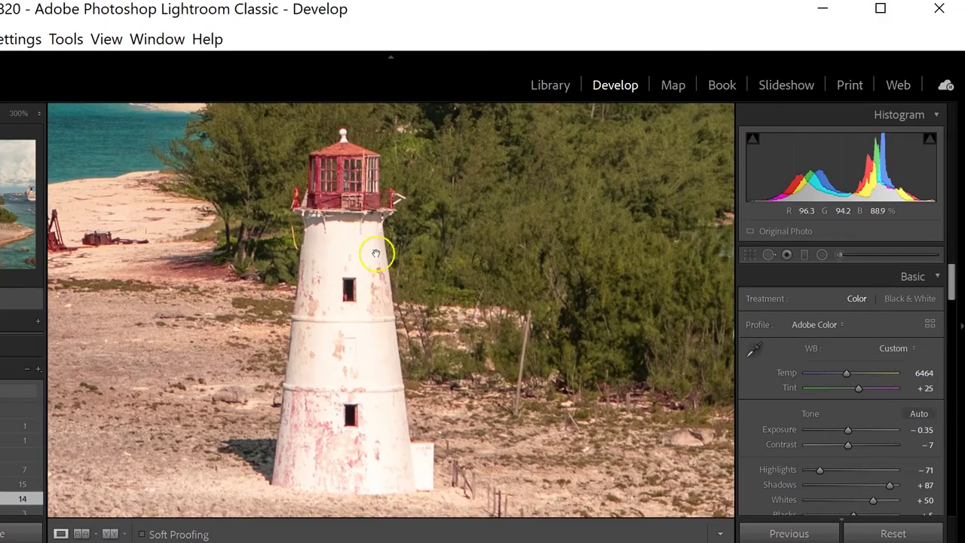
click(377, 251)
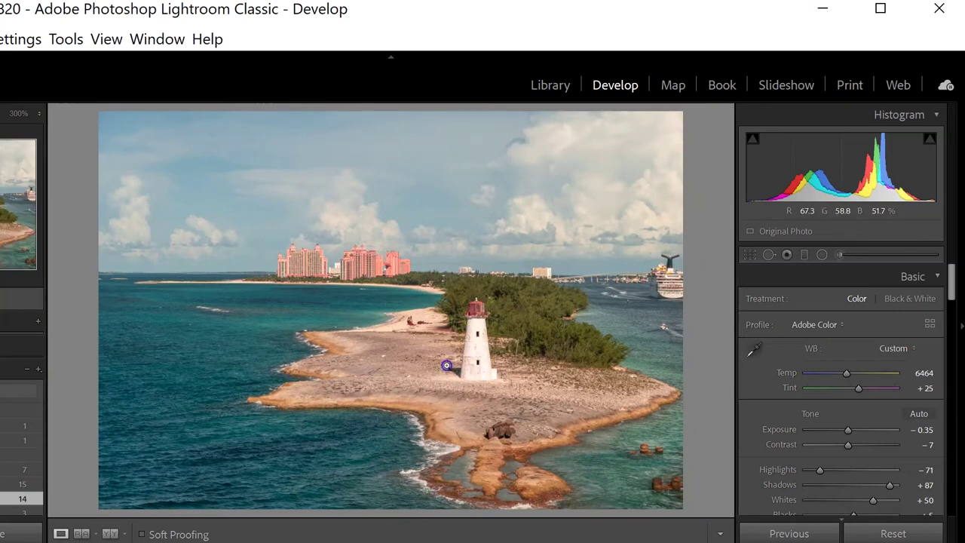
- Advance to the cloudy mountain town photo, examine the descending ridge and houses at close zoom, and return to the full view
key(Right)
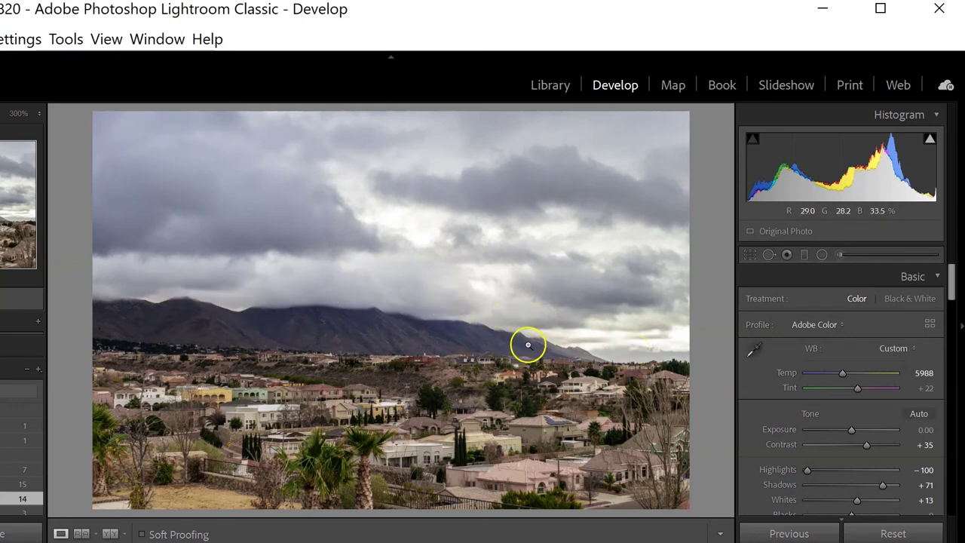
click(570, 348)
click(558, 335)
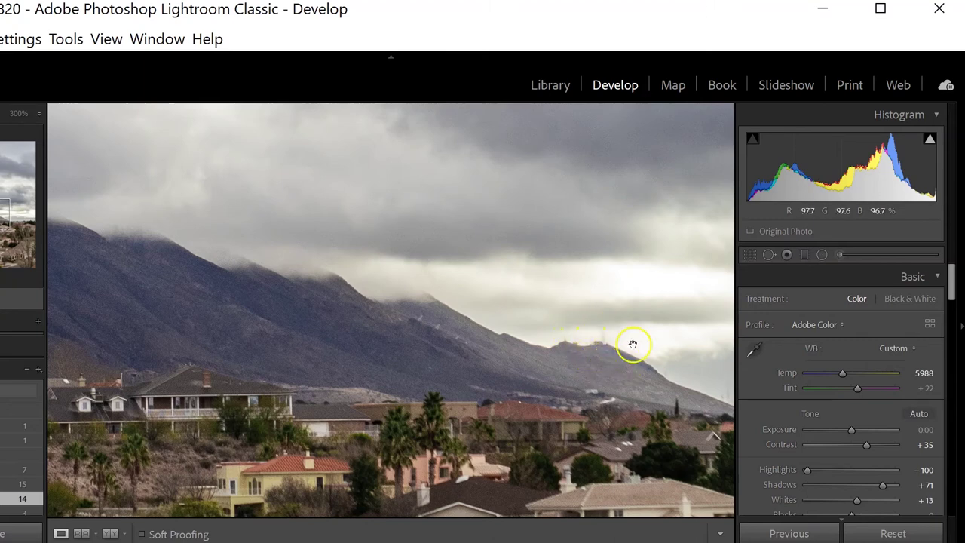
click(574, 351)
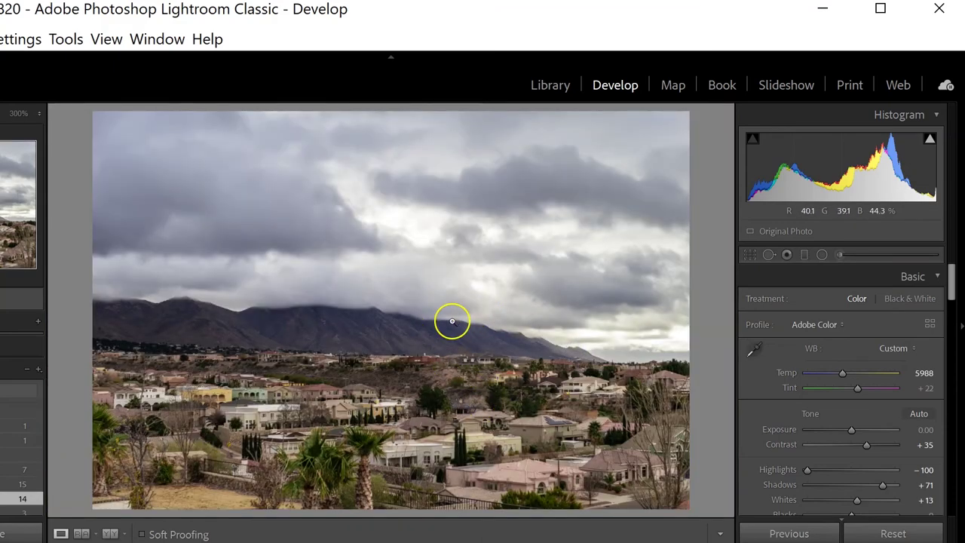
- Zoom in on the cloud-covered mountain peaks twice to examine the low clouds, returning to the full photo
click(312, 302)
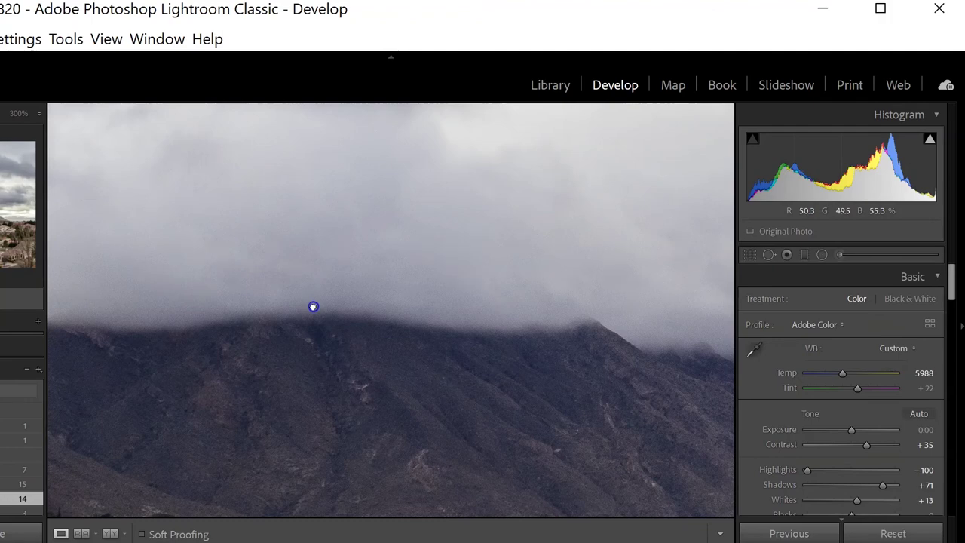
drag(313, 307, 520, 382)
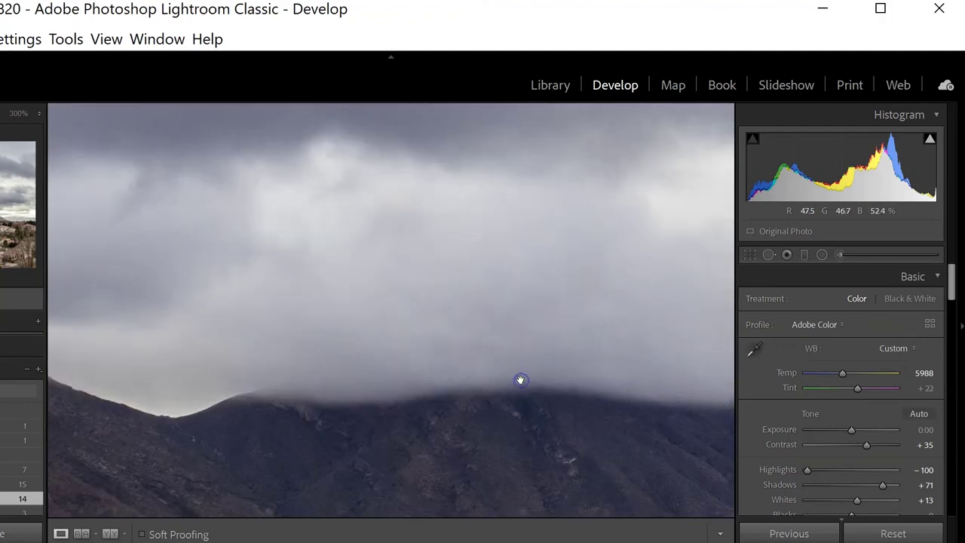
click(640, 424)
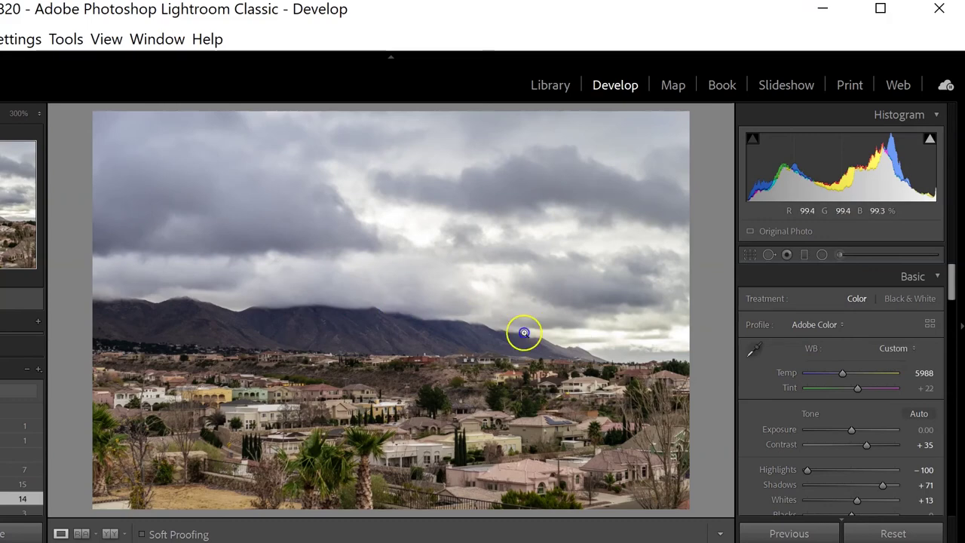
click(343, 291)
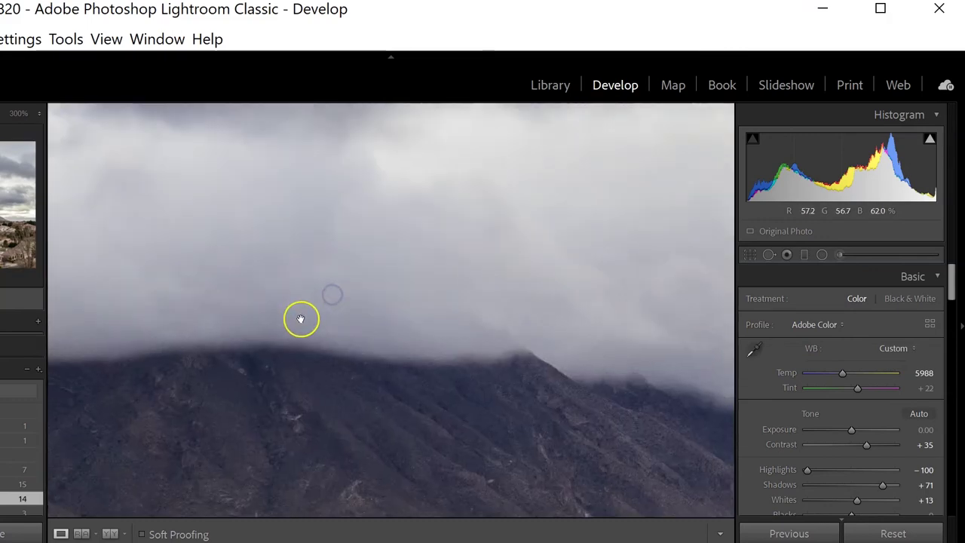
drag(451, 367, 662, 431)
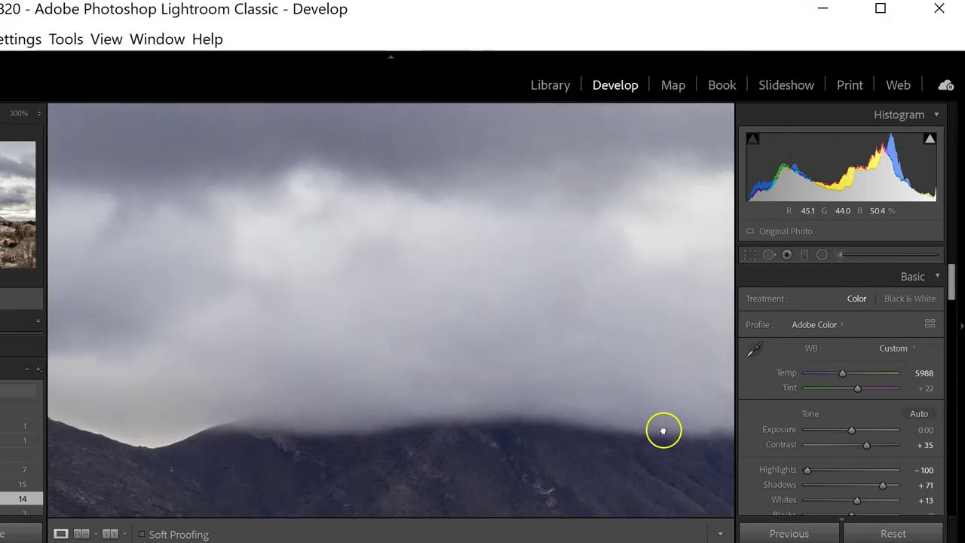
click(662, 431)
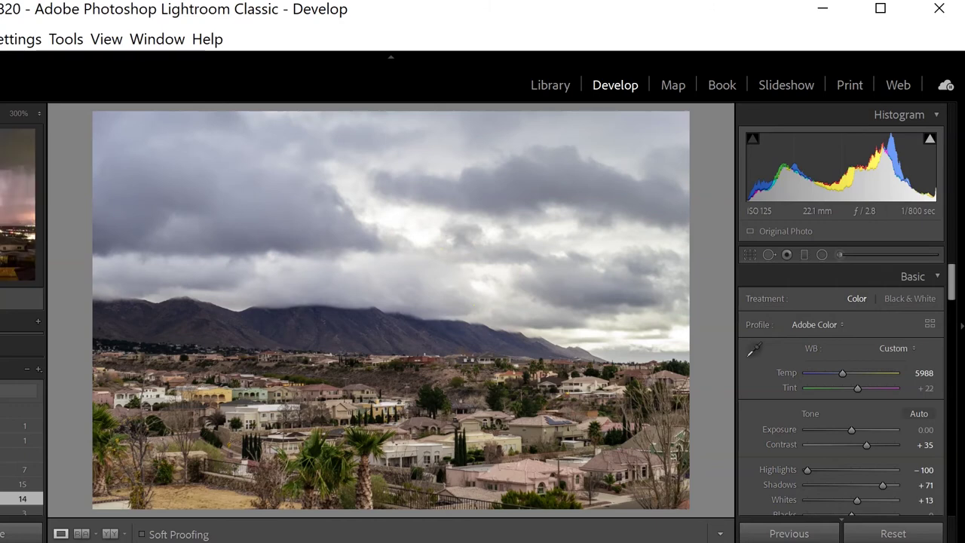
- Advance to the night lightning photo, inspect the main lightning bolt at close zoom, and return to the full view
key(Right)
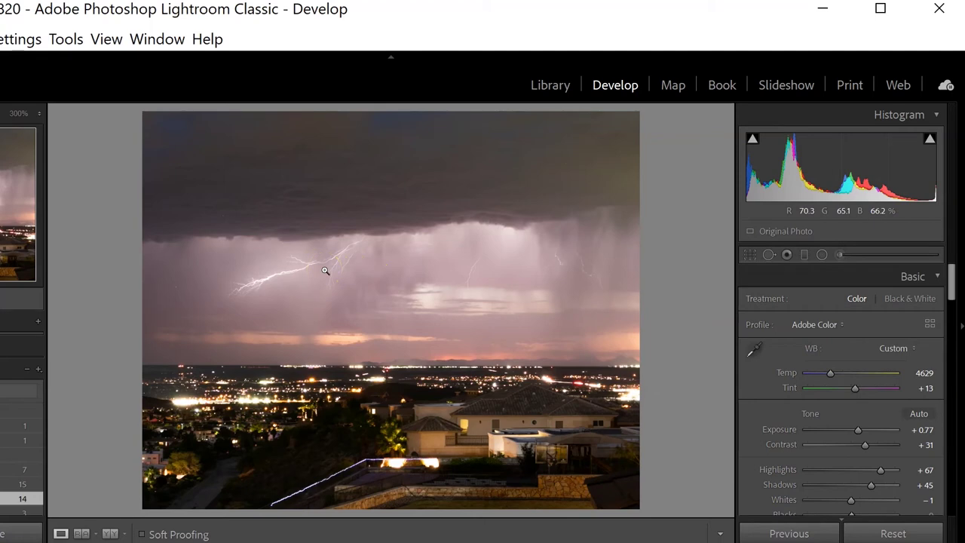
click(280, 293)
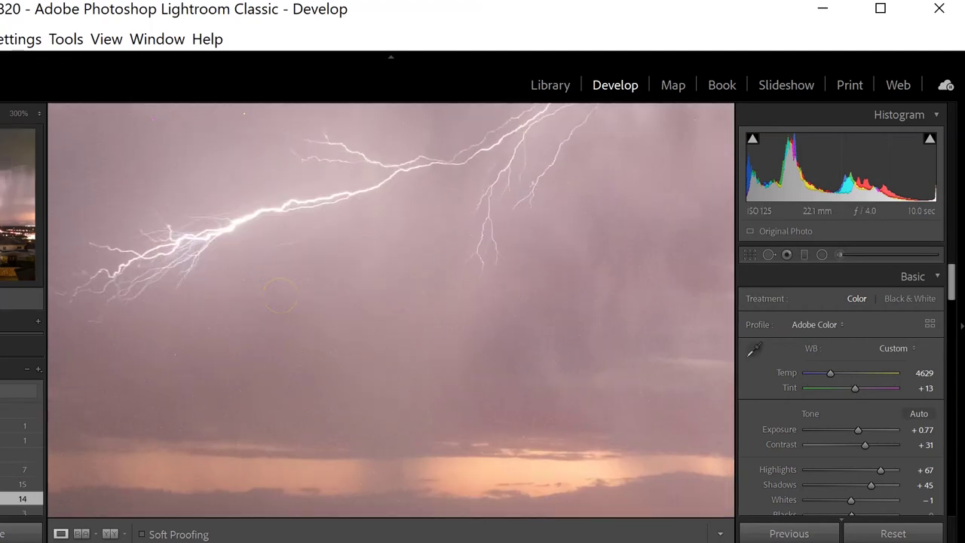
mouse_move(514, 542)
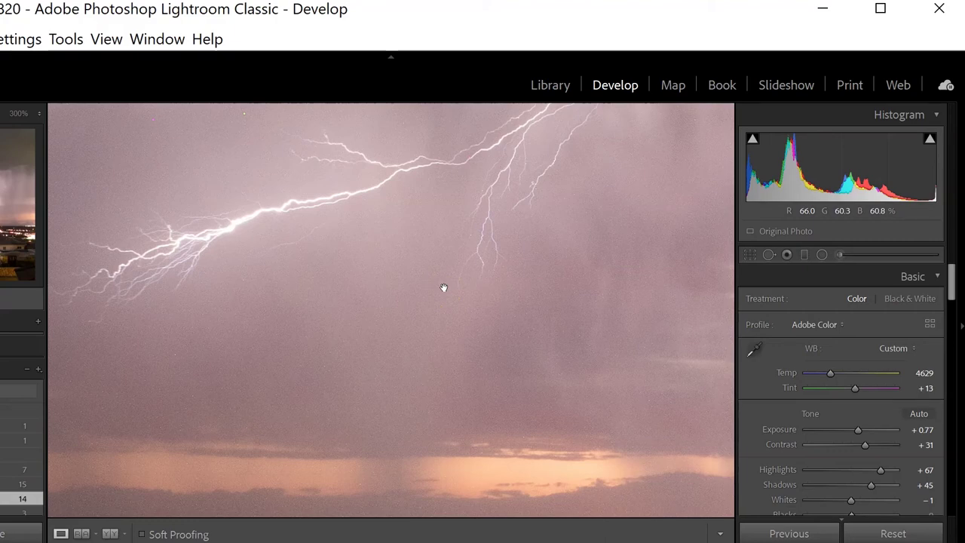
click(481, 348)
drag(481, 347, 540, 391)
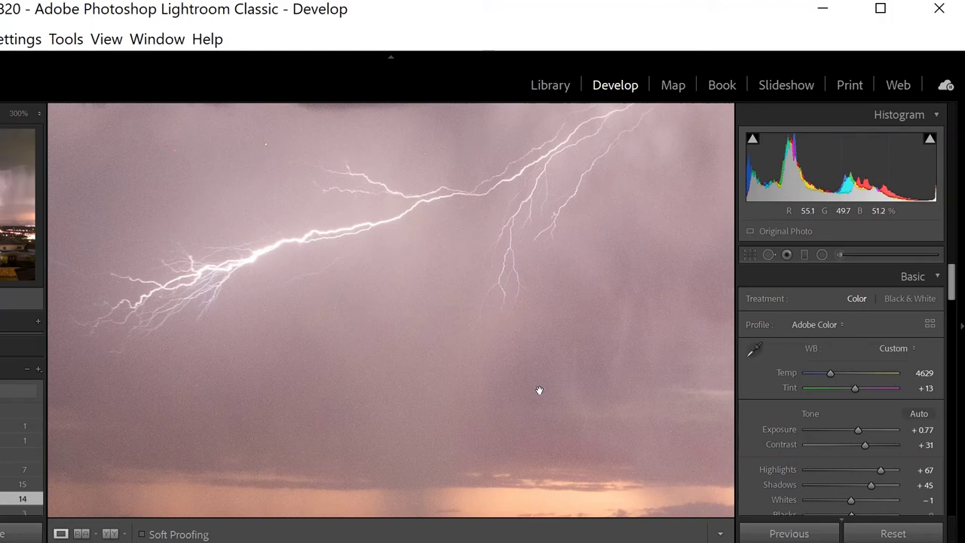
click(504, 321)
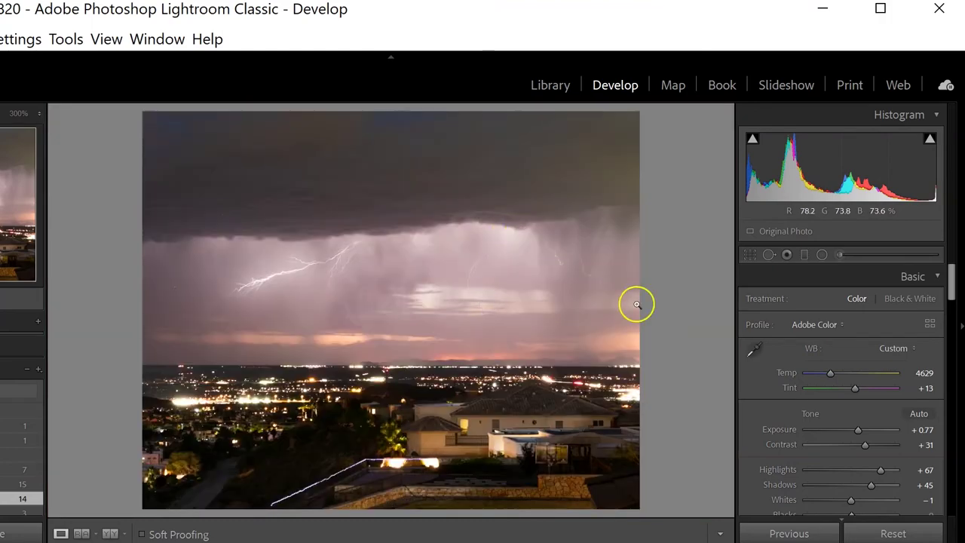
- Zoom in on the faint lightning bolts beside the main one and examine them along the storm's rain curtain
click(609, 275)
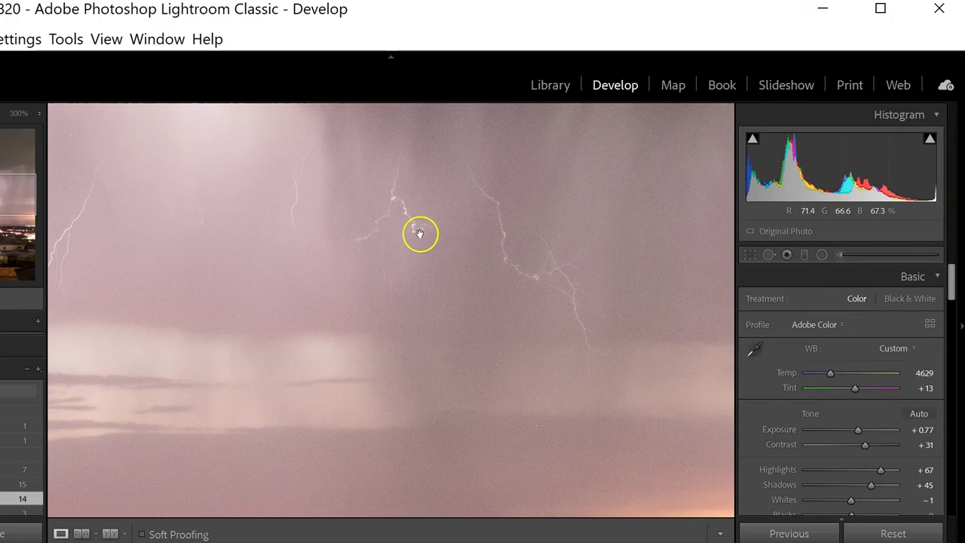
drag(420, 234, 521, 362)
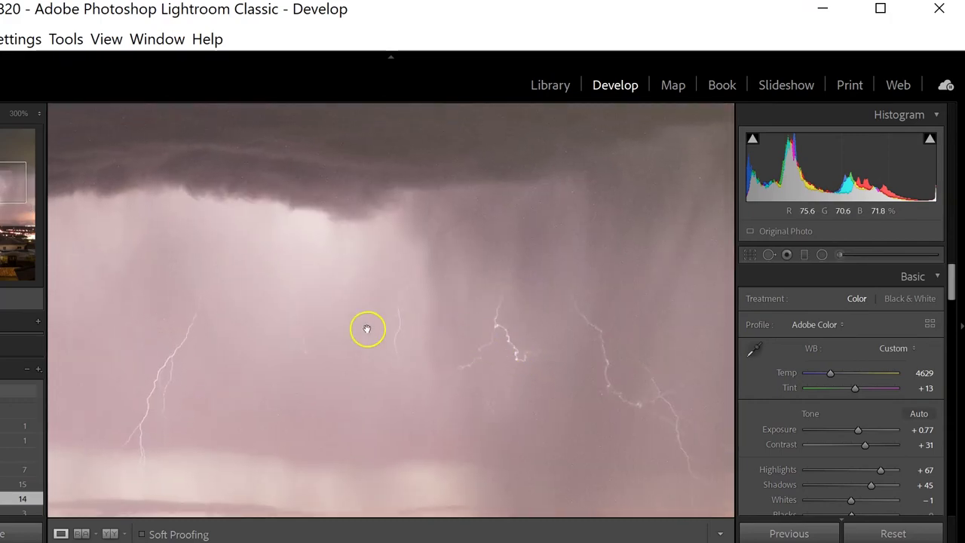
drag(366, 328, 624, 335)
drag(393, 339, 563, 352)
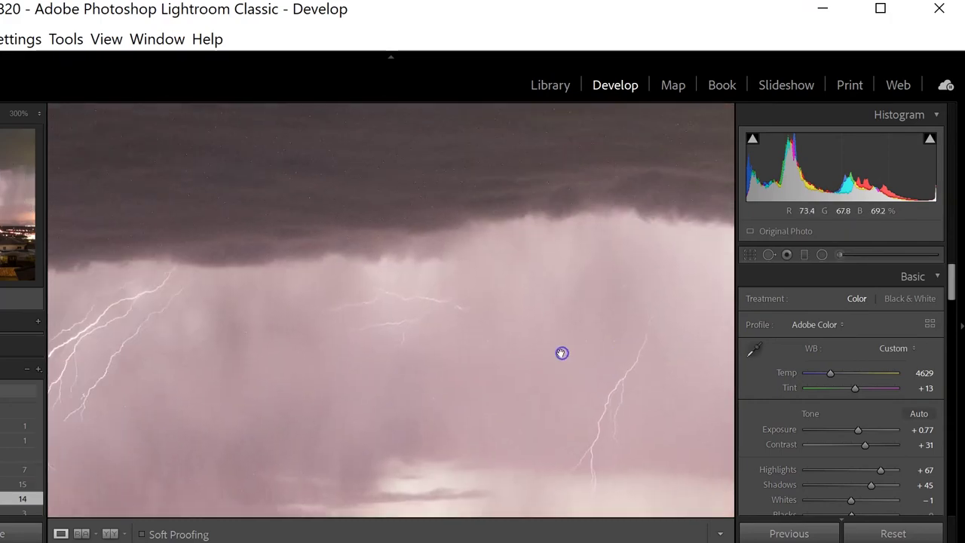
- Examine the dark storm clouds above the main lightning bolt for noise at close zoom
drag(274, 308, 498, 334)
drag(337, 298, 513, 334)
drag(297, 334, 371, 439)
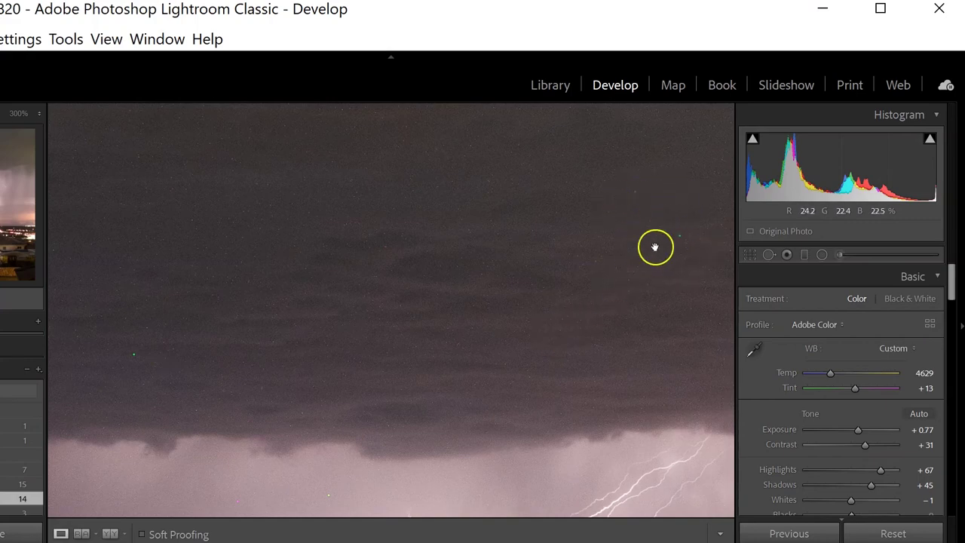
drag(149, 394, 236, 316)
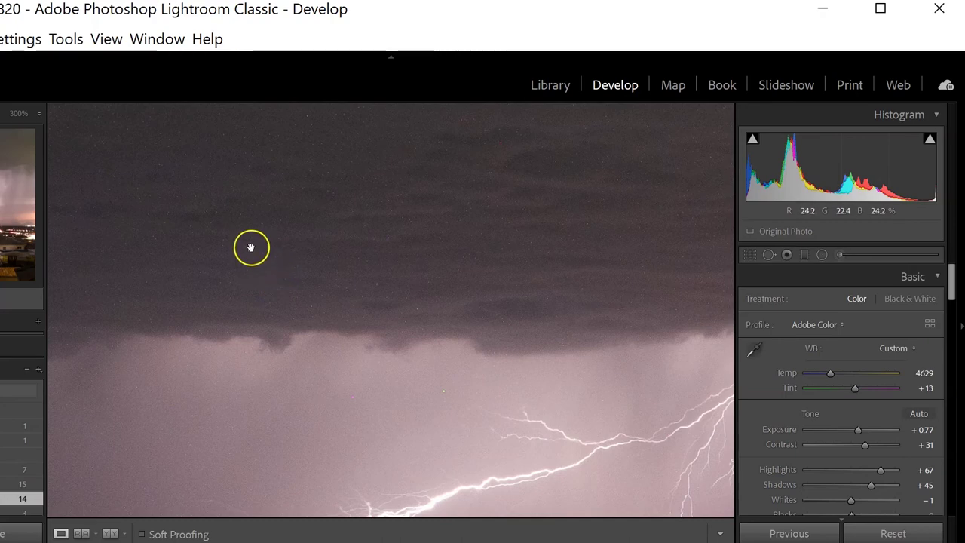
- Examine the lightning bolt below the dark clouds, followed by the branching bolts in the next, purple-toned storm photo at close zoom
drag(297, 332, 205, 140)
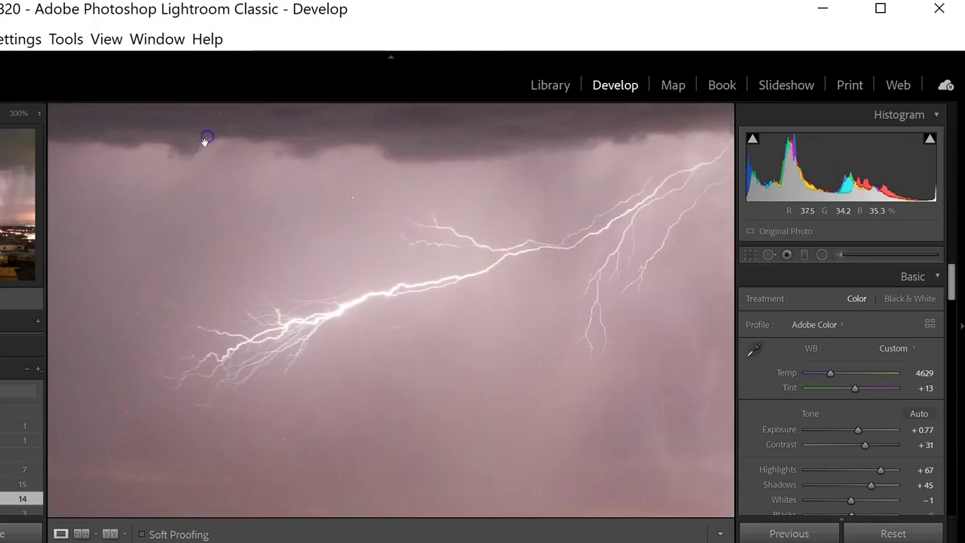
click(295, 402)
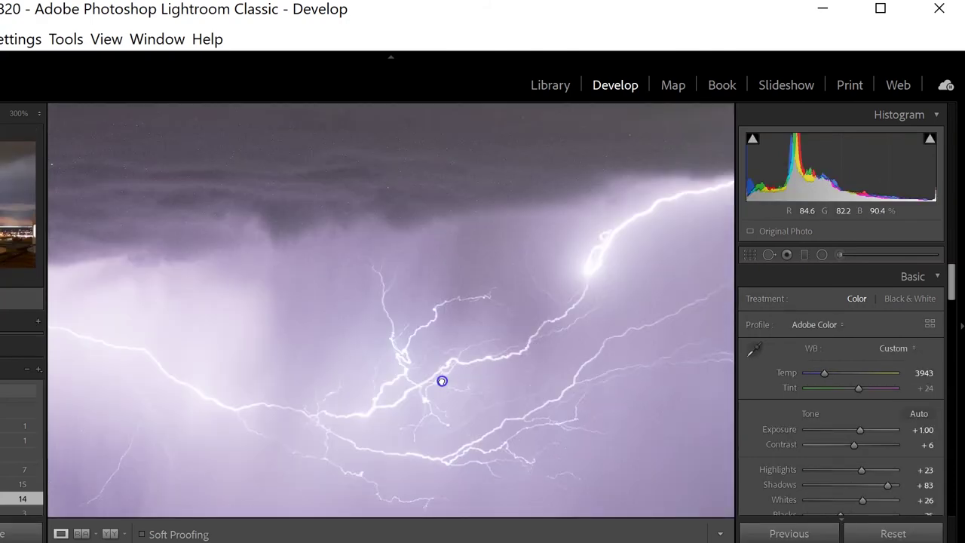
drag(442, 381, 383, 294)
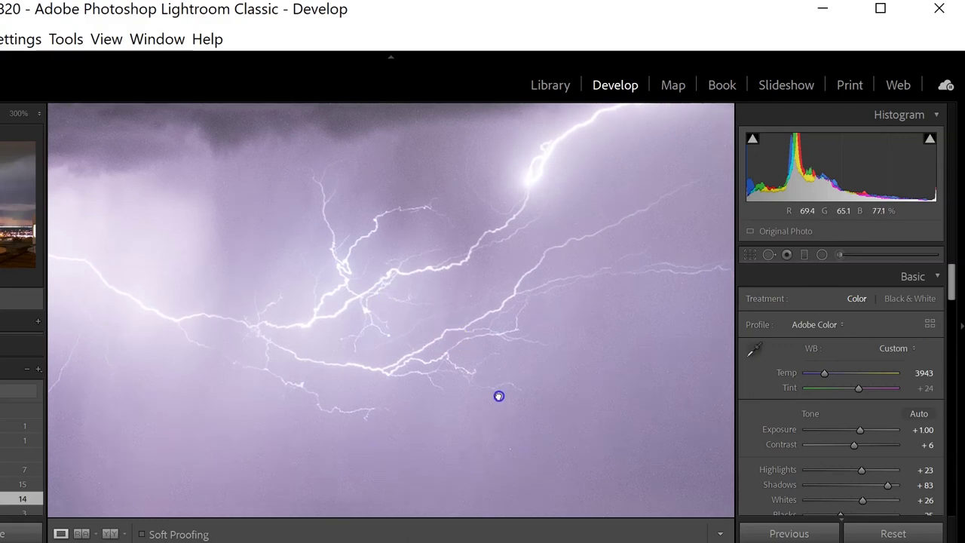
drag(490, 394, 437, 345)
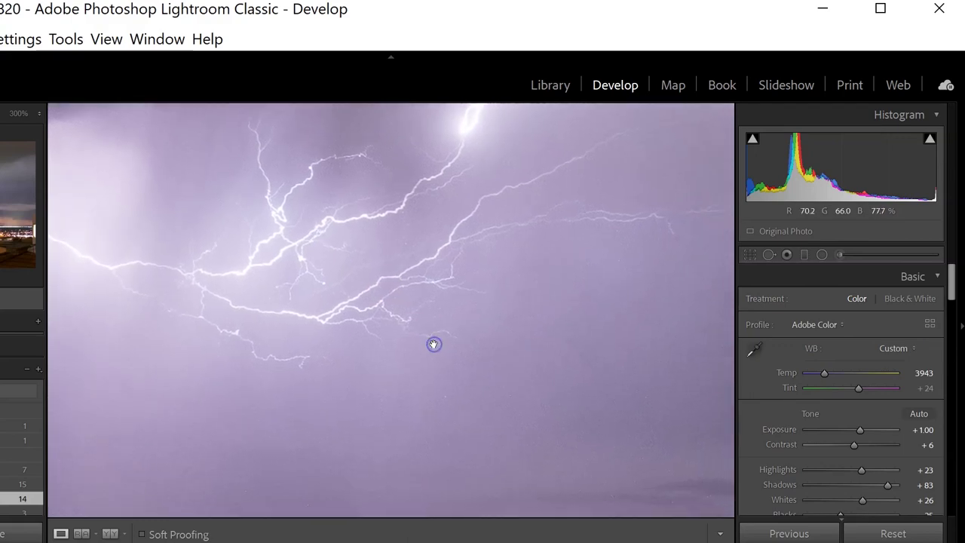
click(434, 343)
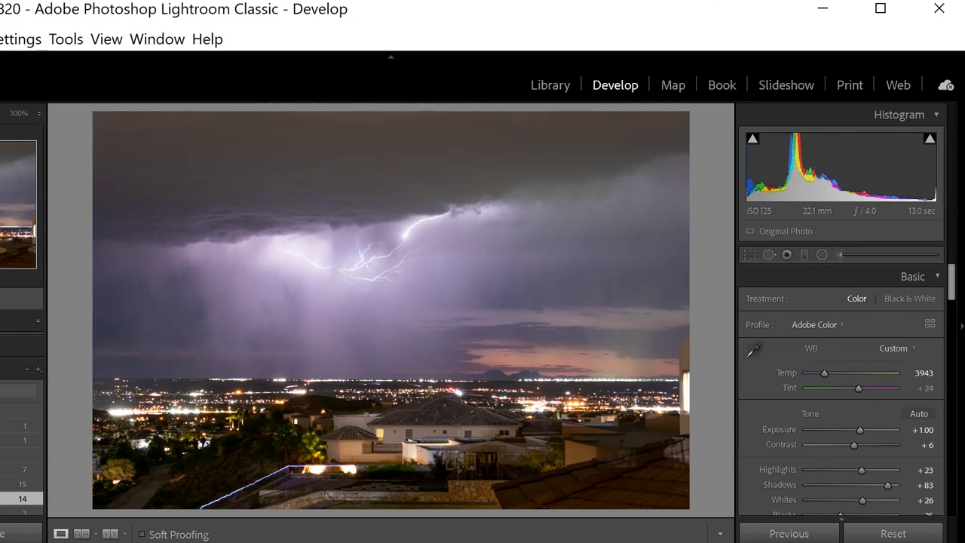
- Advance to the vertical night-sky photo, inspect the bright star within the lower clouds at close zoom, and return to the full view
key(Right)
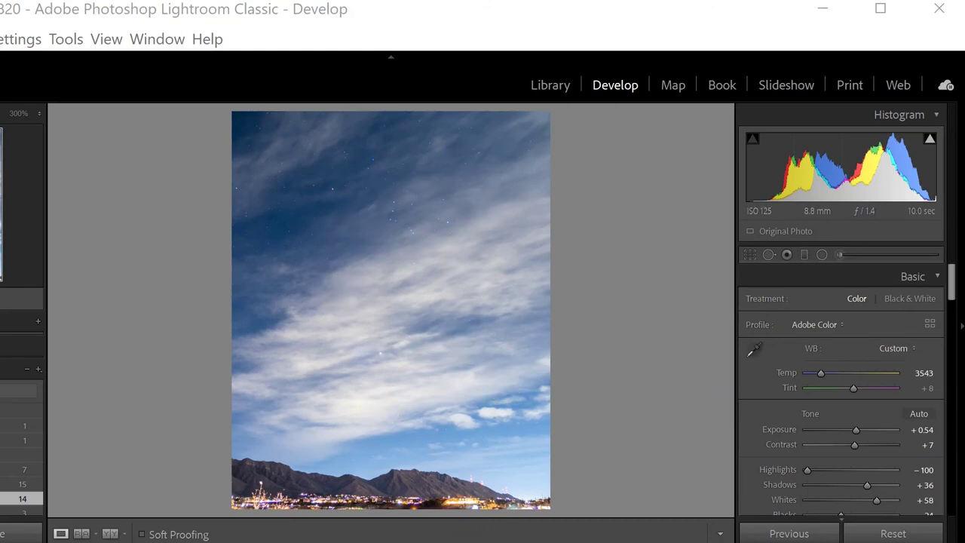
click(380, 349)
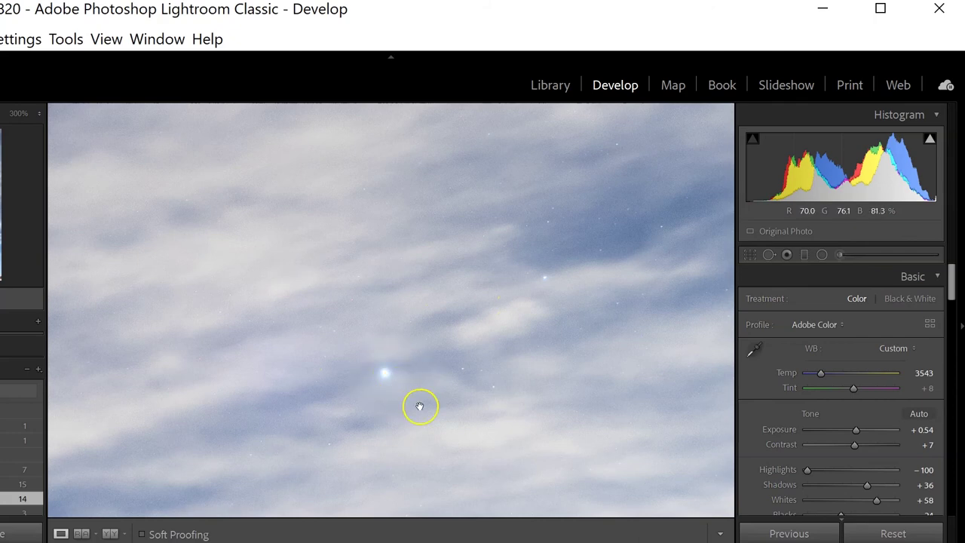
click(384, 376)
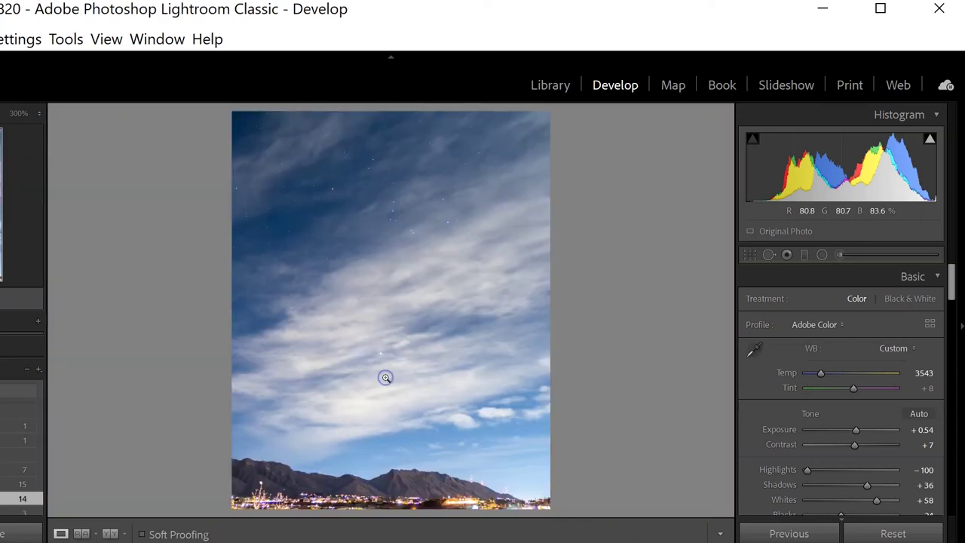
- Zoom in on the star cluster in the upper sky and examine the blue and reddish stars for sharpness, returning to the full photo
click(456, 229)
drag(398, 200, 317, 294)
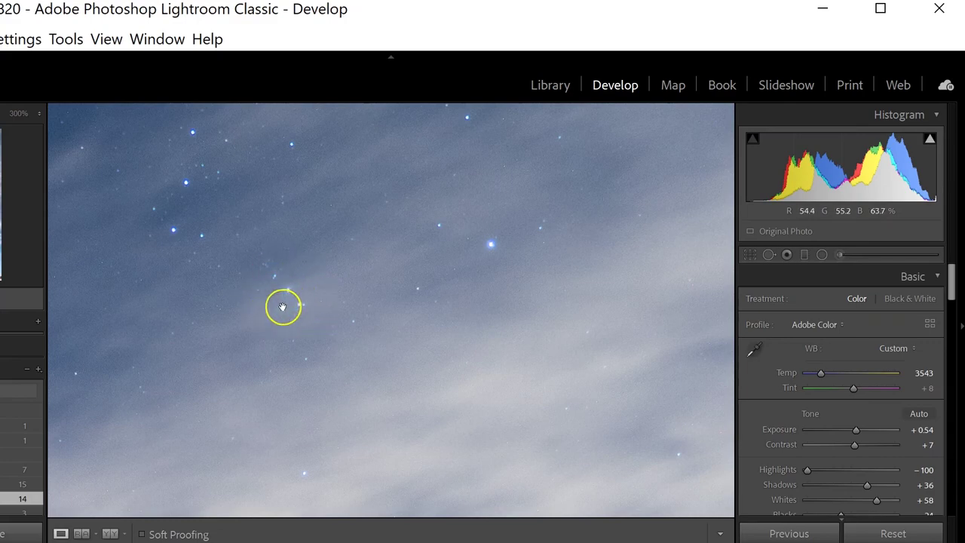
drag(185, 200, 312, 337)
drag(231, 243, 402, 379)
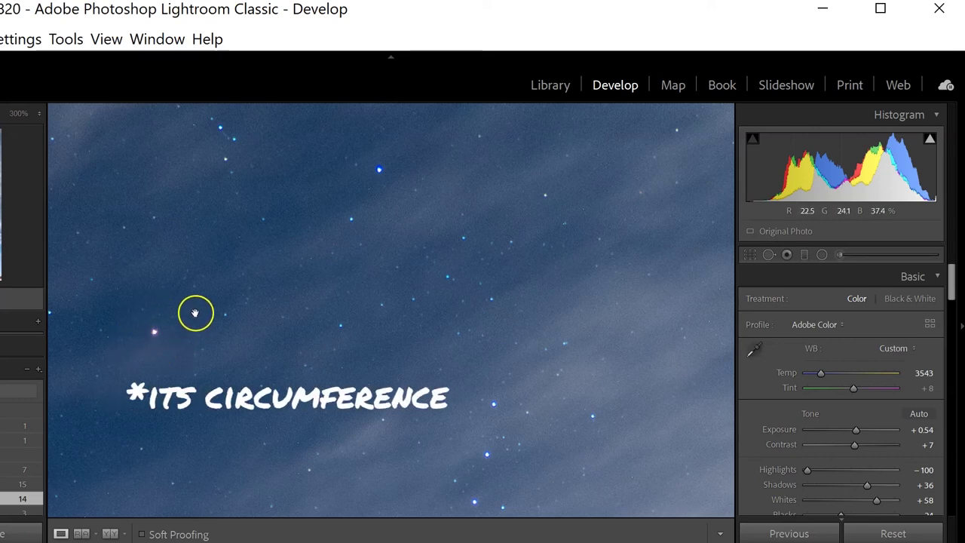
click(327, 238)
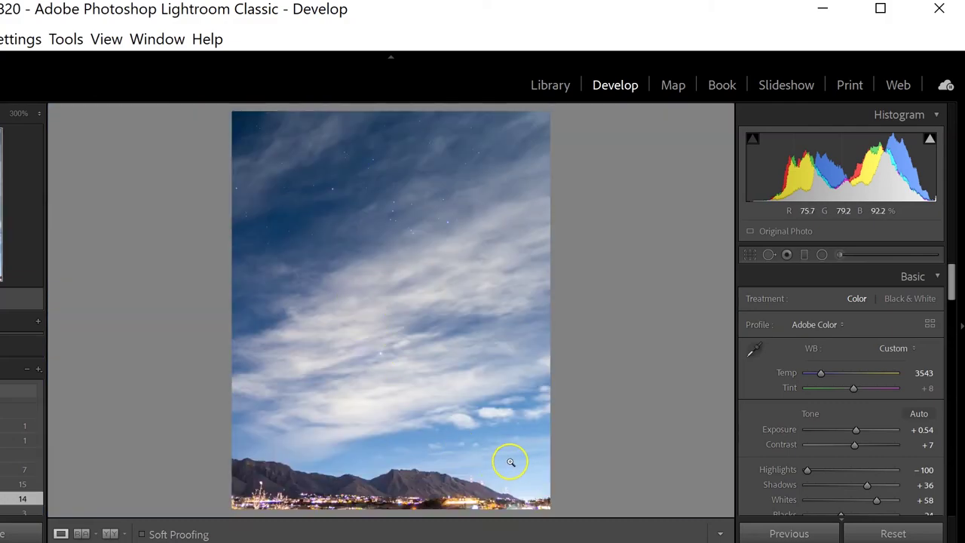
- Examine the mountain ridge, antenna towers and city lights along the photo's lower edge at close zoom, returning to the full view
drag(514, 461, 402, 226)
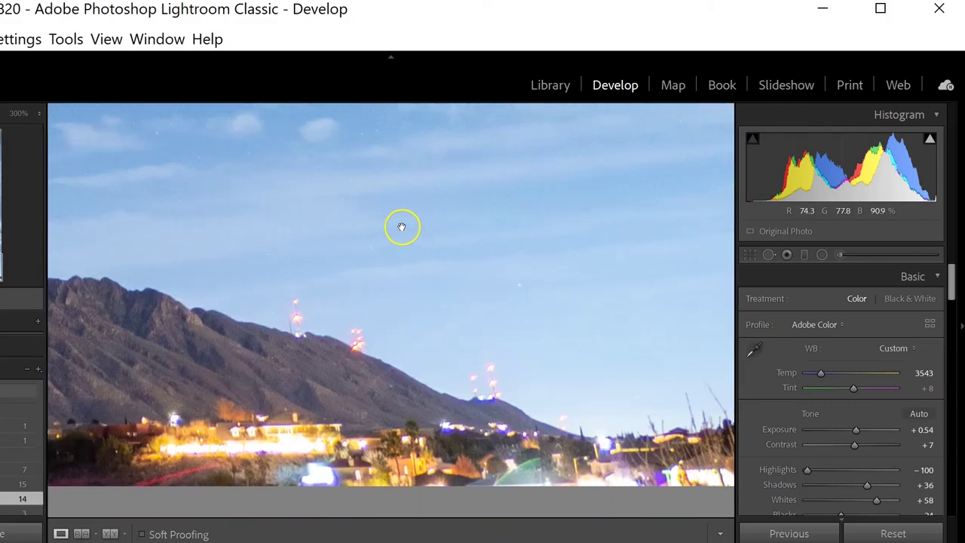
drag(311, 320, 253, 343)
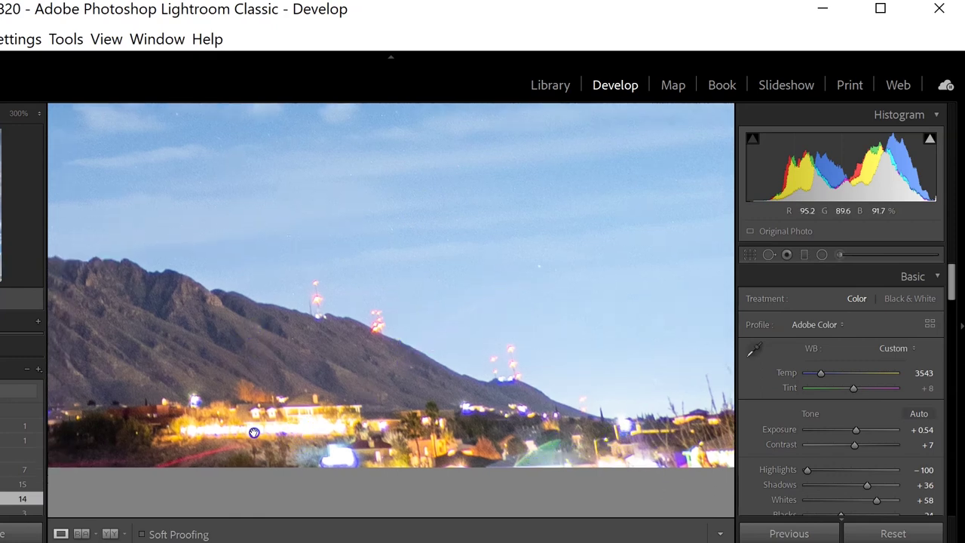
drag(256, 432, 532, 414)
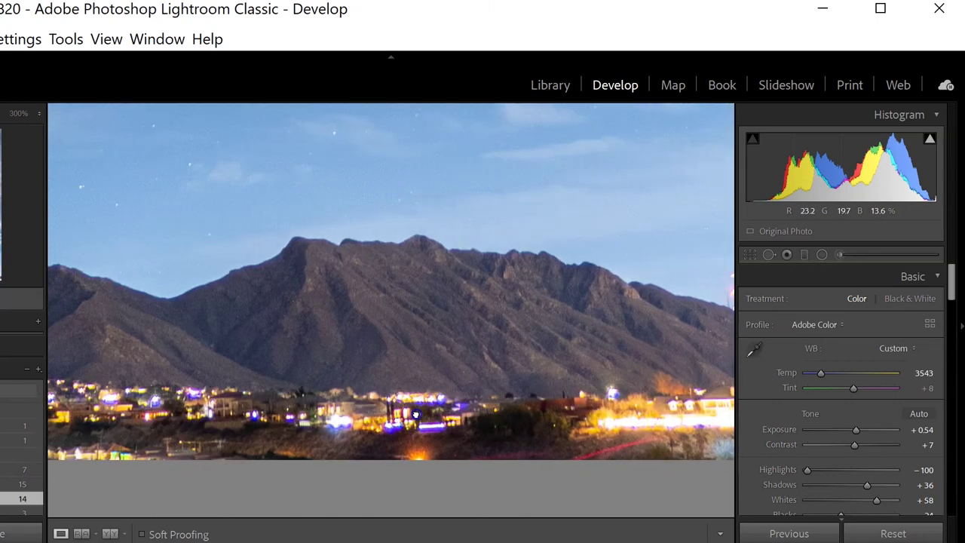
drag(347, 409, 429, 405)
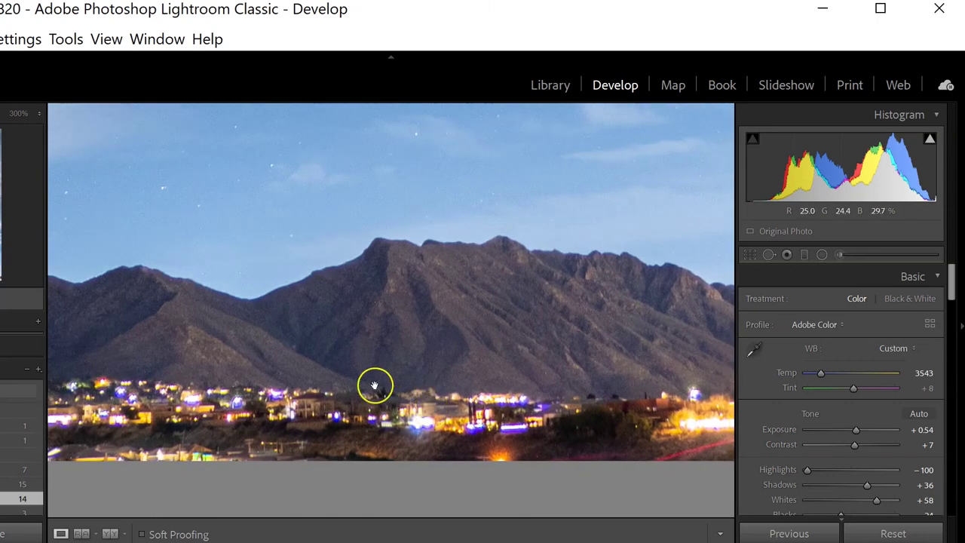
drag(405, 410, 515, 414)
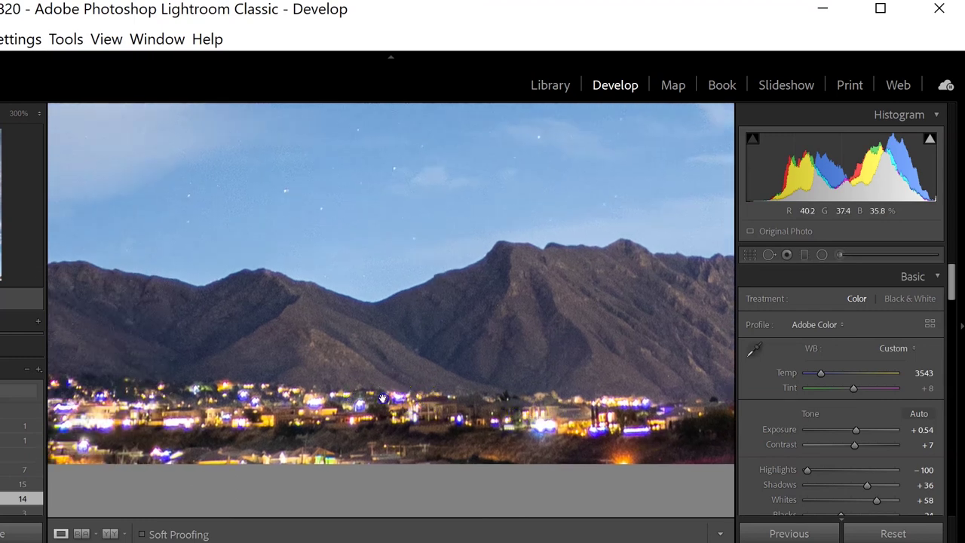
drag(351, 398, 415, 404)
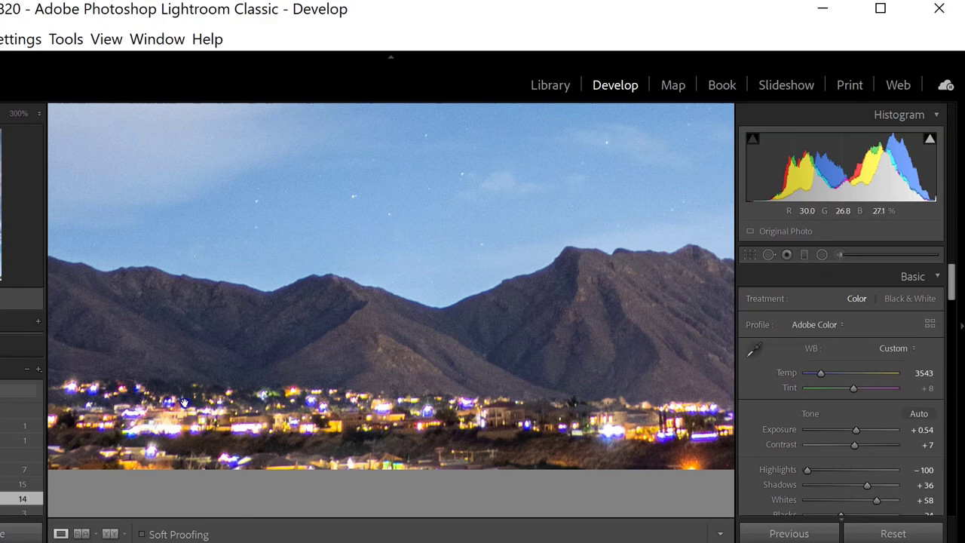
click(297, 429)
- Inspect the upper starry sky again from the reddish star down to the cloud edge, returning to the full photo
click(369, 189)
drag(354, 240, 328, 453)
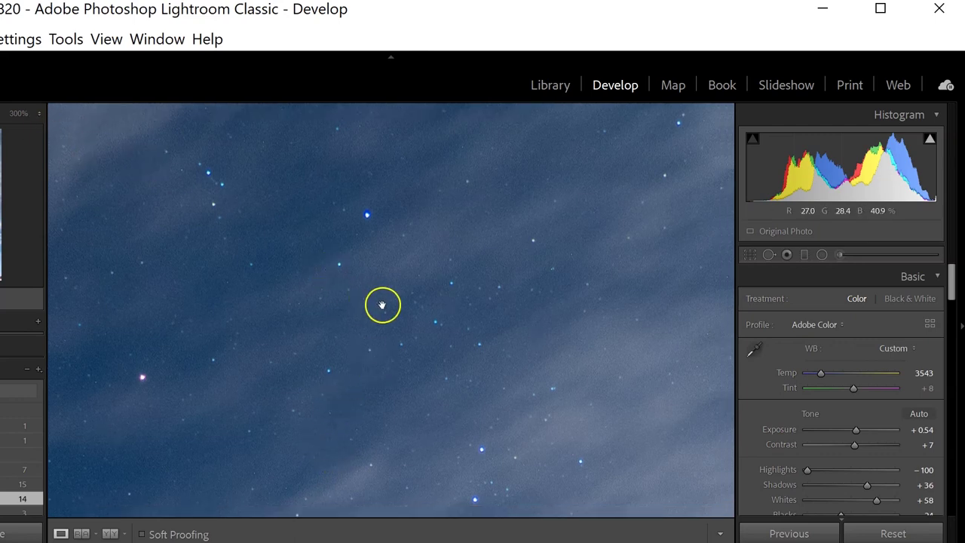
drag(381, 304, 219, 239)
drag(369, 351, 277, 212)
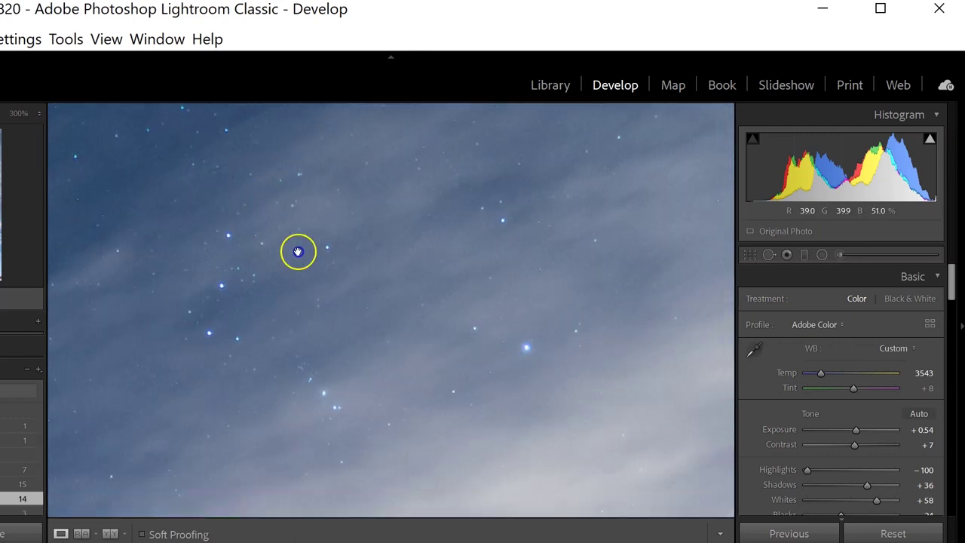
click(337, 301)
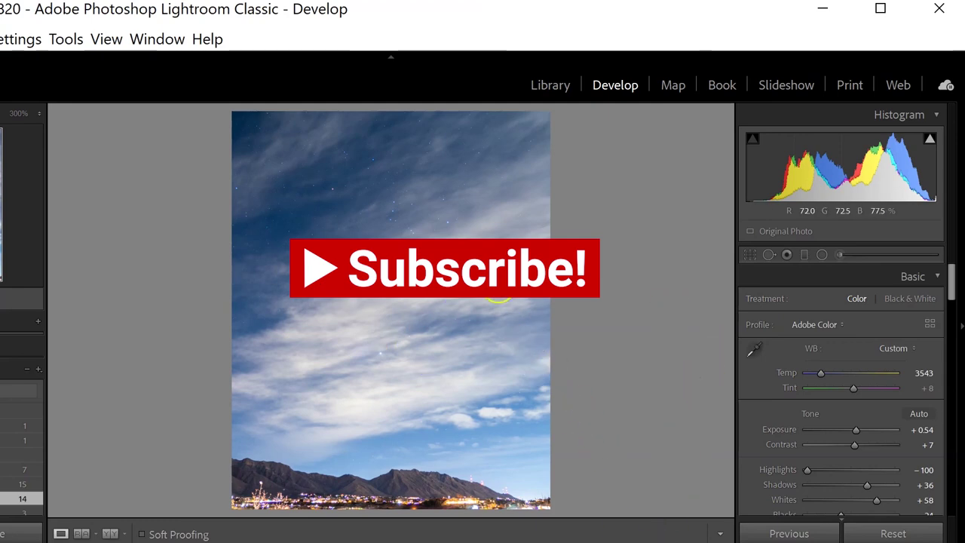
- Zoom in on the clouds in the middle of the sky and follow them up to the blue star cluster
click(500, 301)
drag(401, 240, 551, 457)
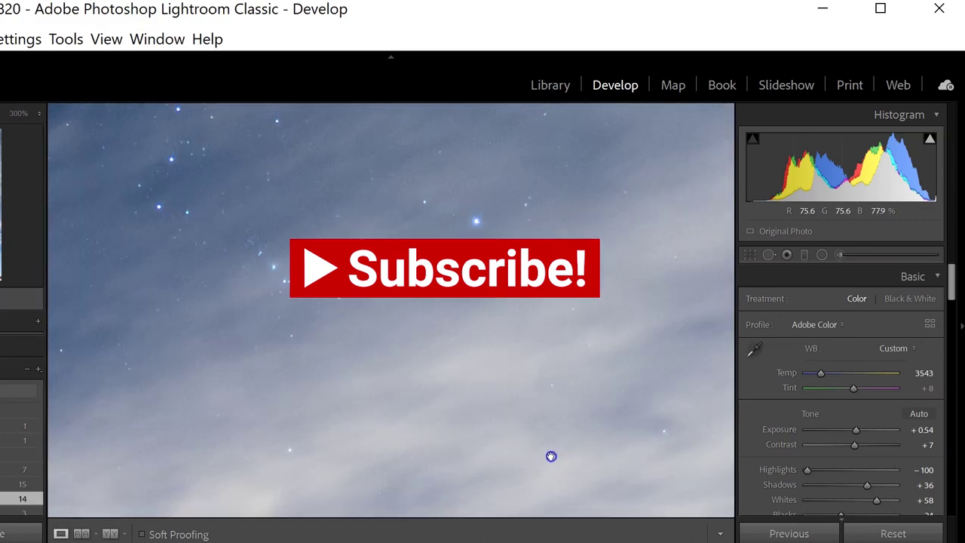
drag(359, 235, 525, 399)
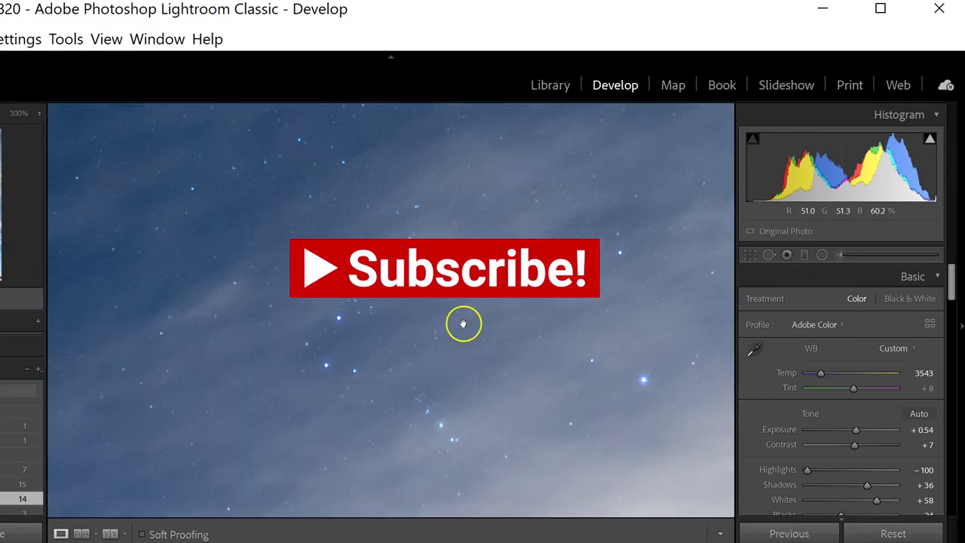